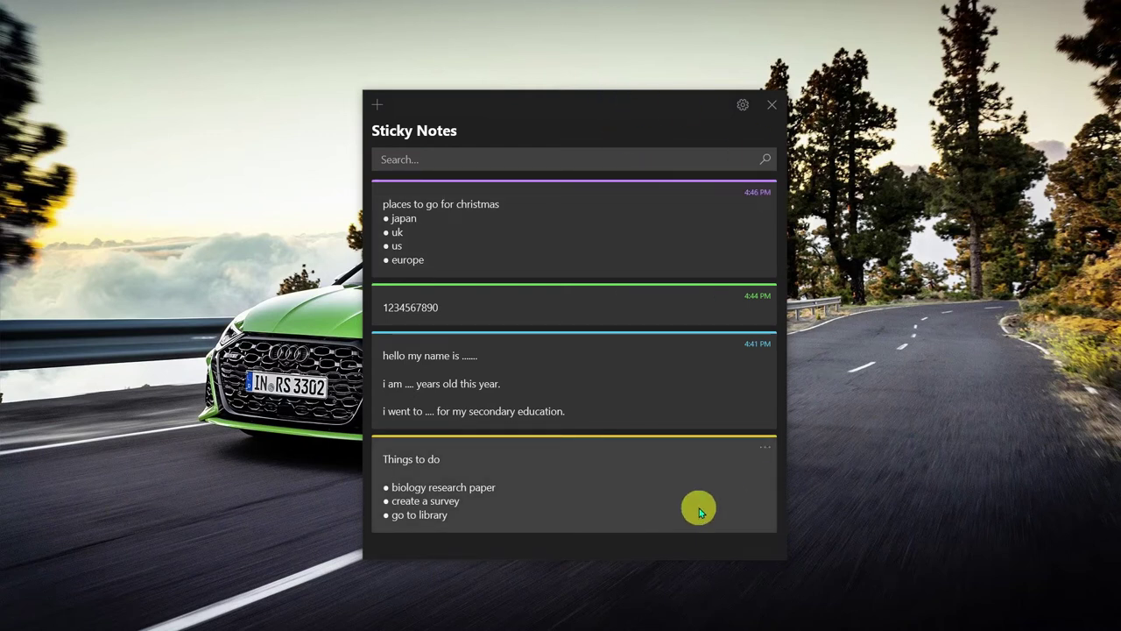
Open the christmas places note in its own window, then close it
click(642, 224)
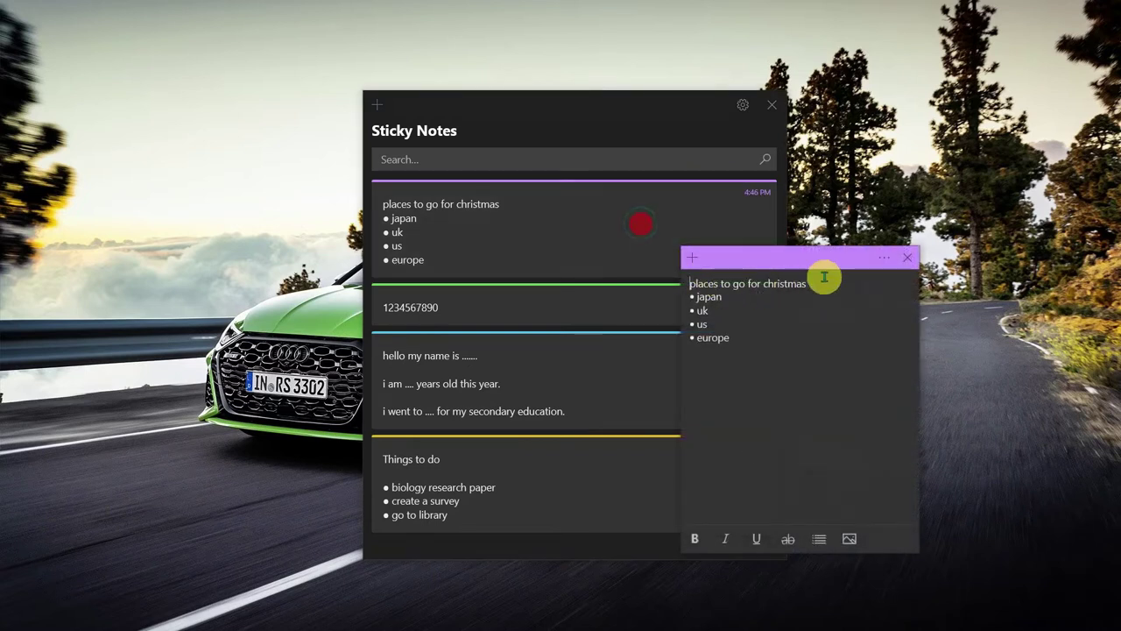
drag(806, 257, 642, 244)
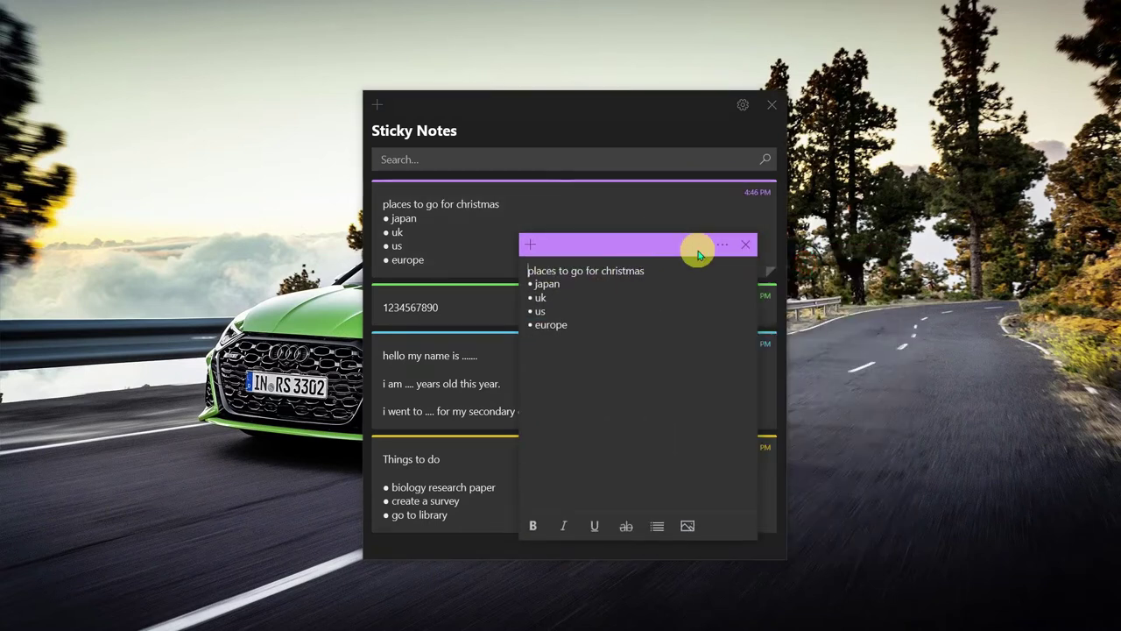
click(745, 244)
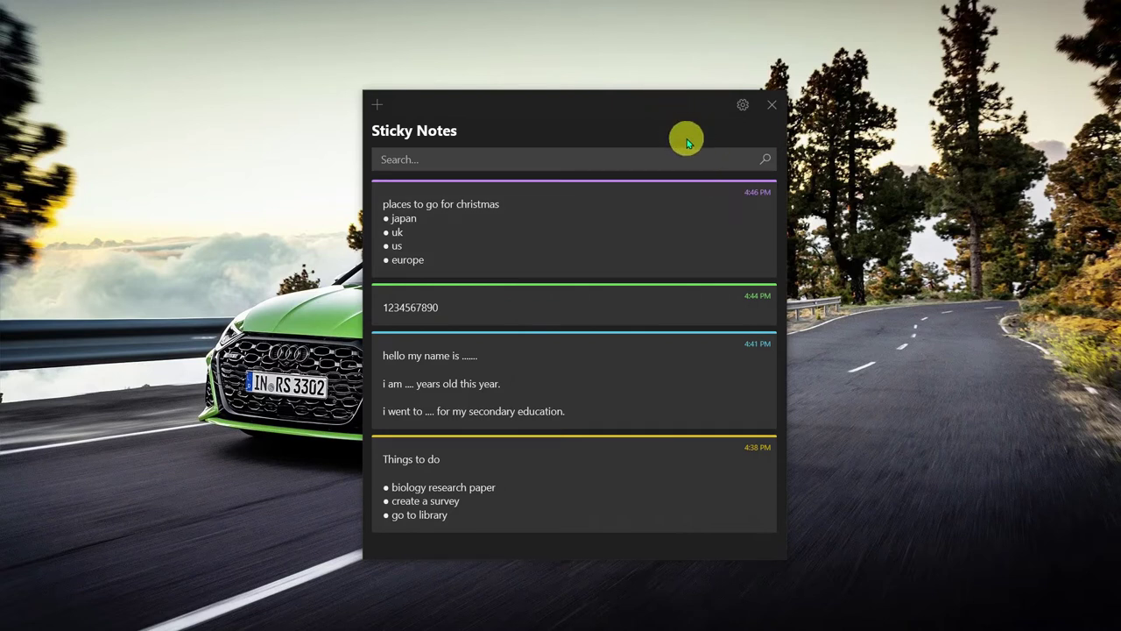
right_click(768, 300)
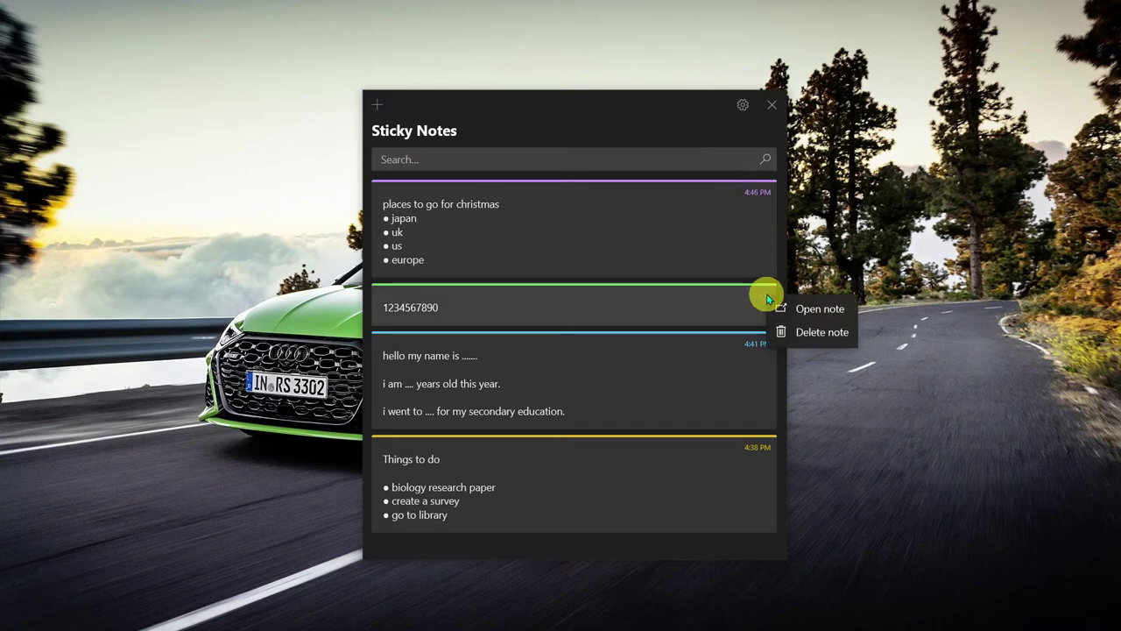
click(792, 331)
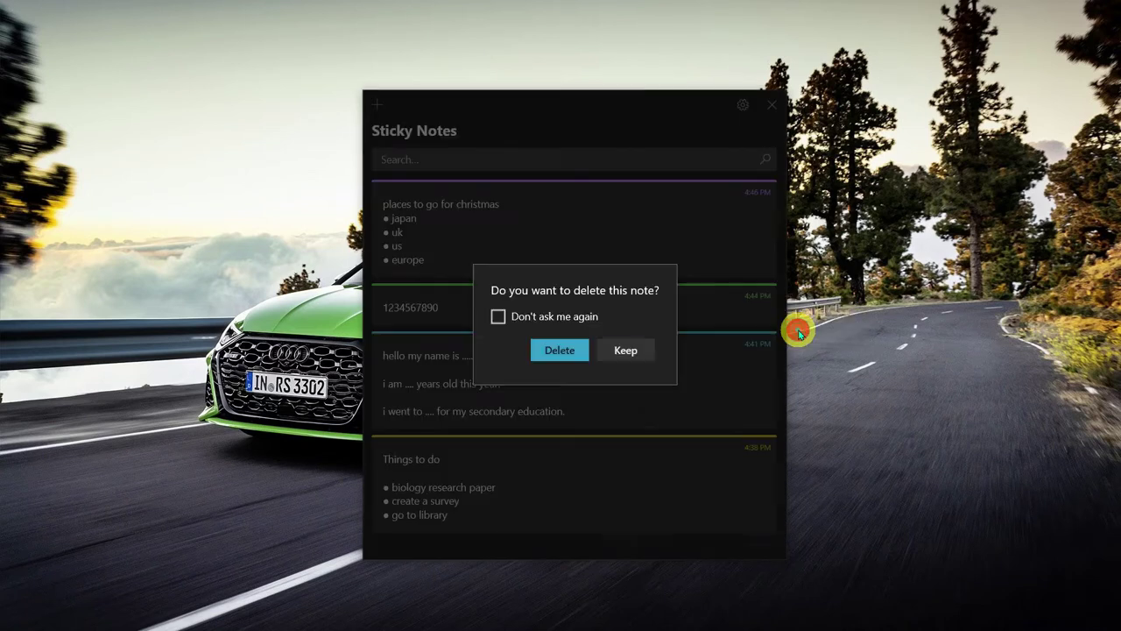
click(560, 351)
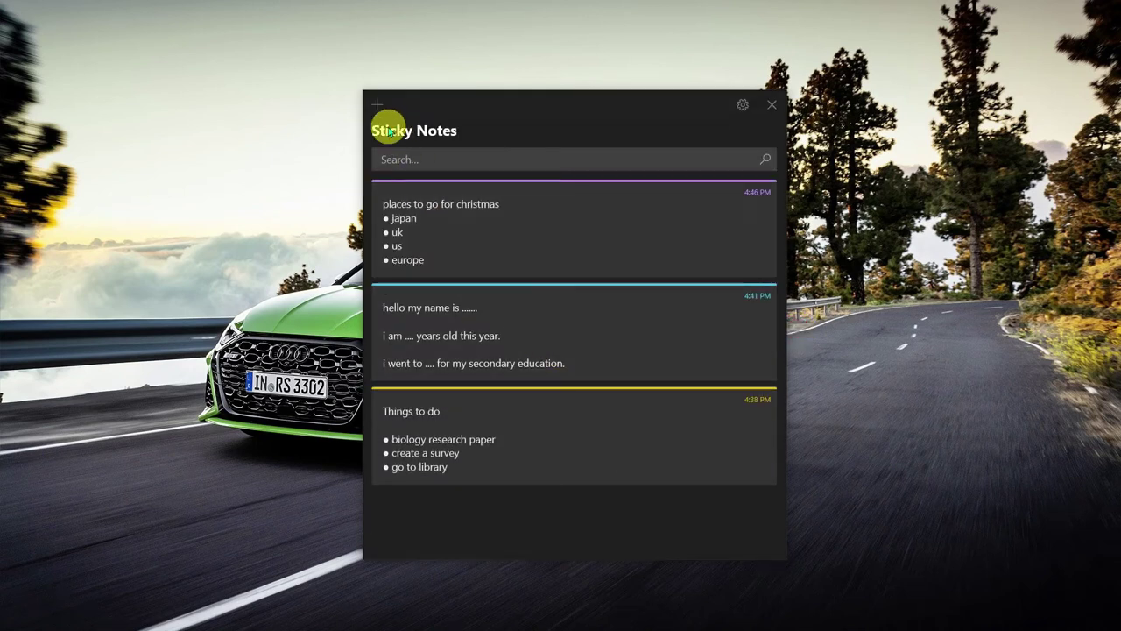
Add a new note, make it purple and widen its window
click(377, 105)
drag(881, 103, 520, 196)
click(620, 193)
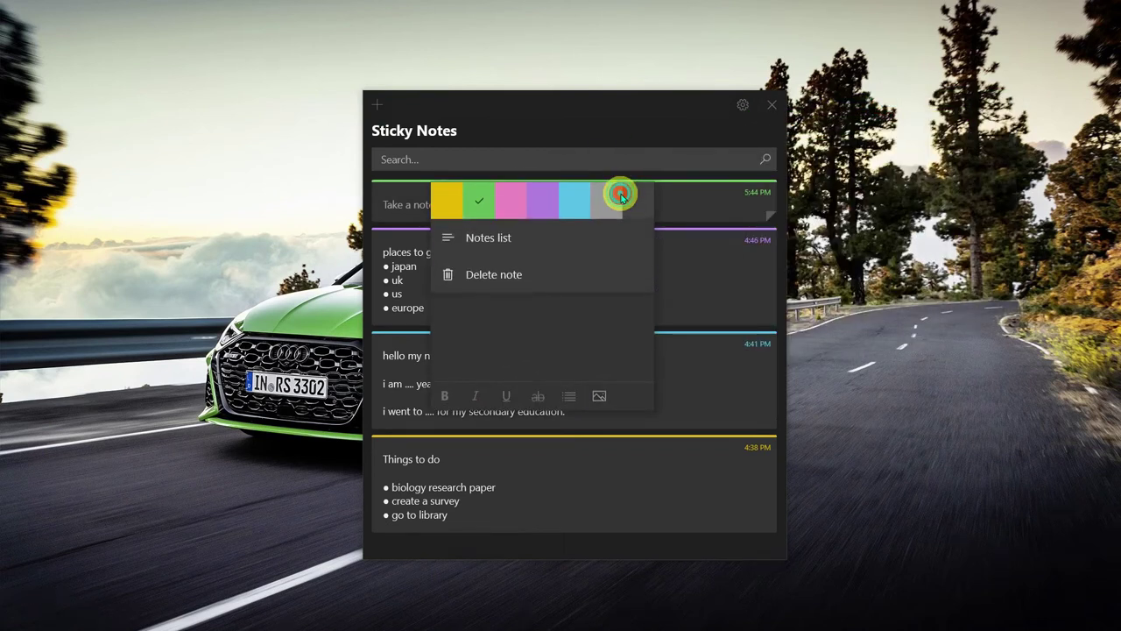
click(538, 202)
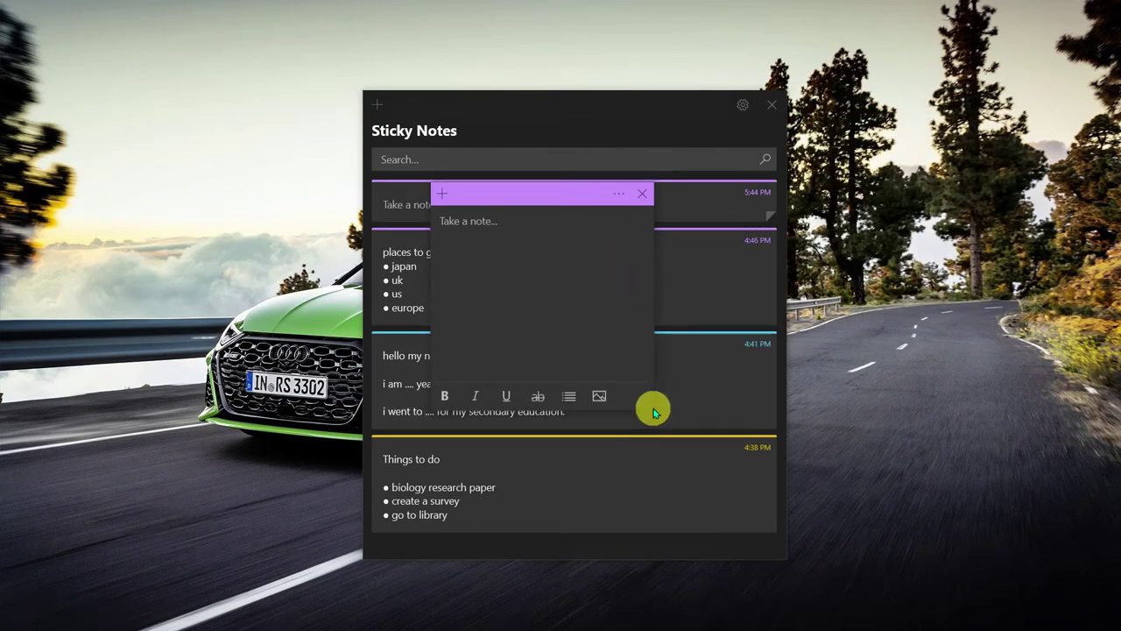
drag(655, 408, 691, 437)
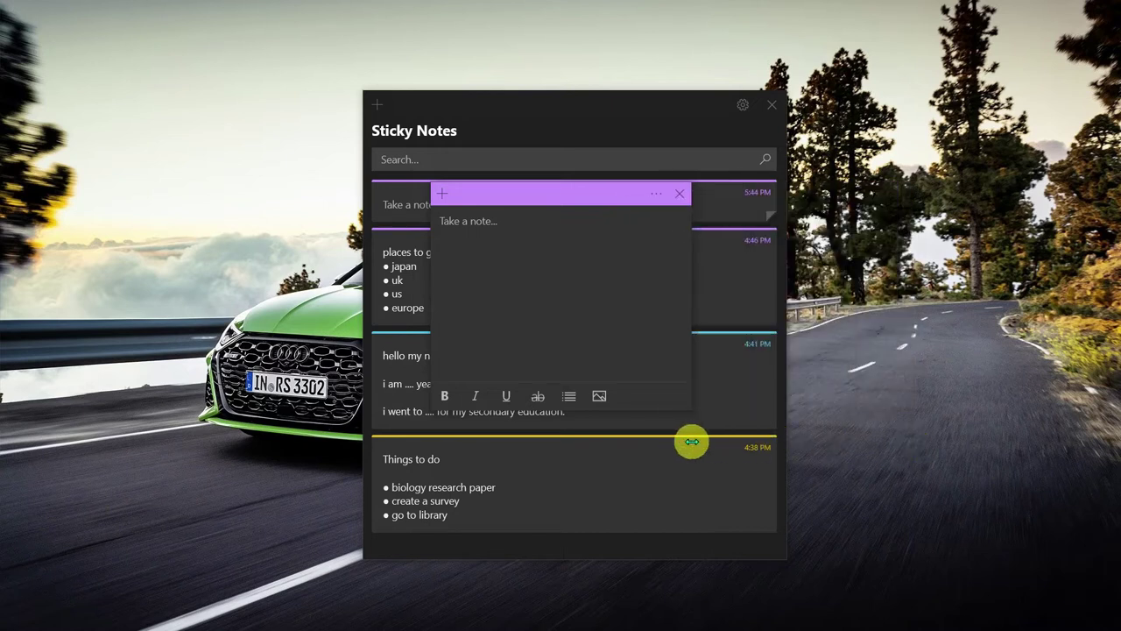
Write three lines in the purple note: efjdkfnd, fjdfdjf and fbjdhfdjhf
click(508, 215)
text(efjdkfnd)
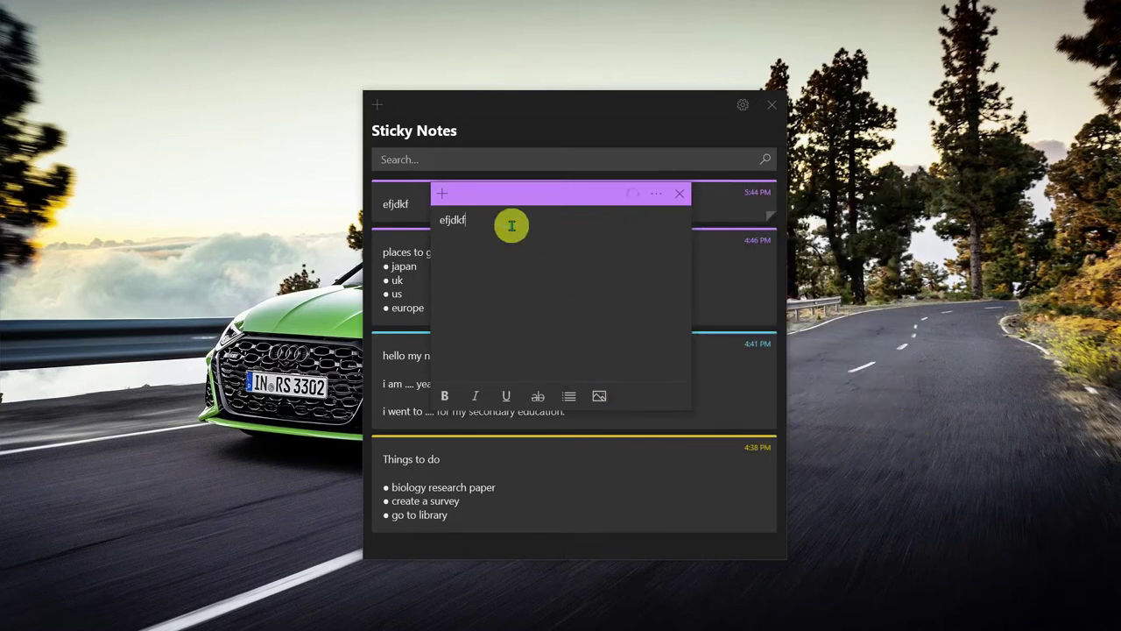
key(Return)
text(fjdfdjf)
key(Return)
text(fbjdhfdj)
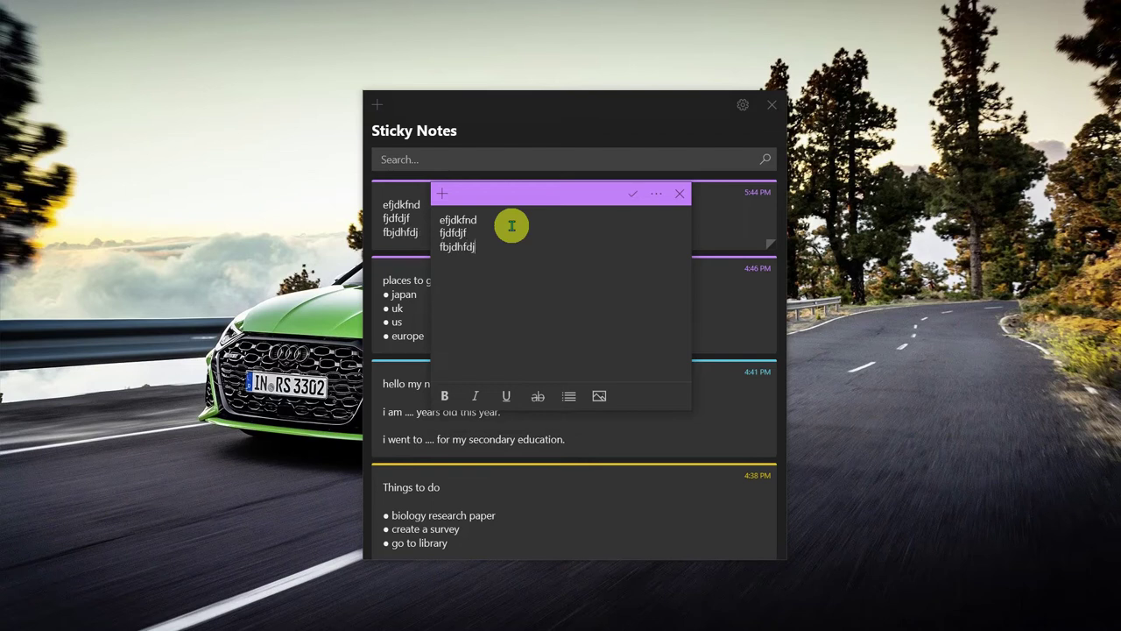
text(hf)
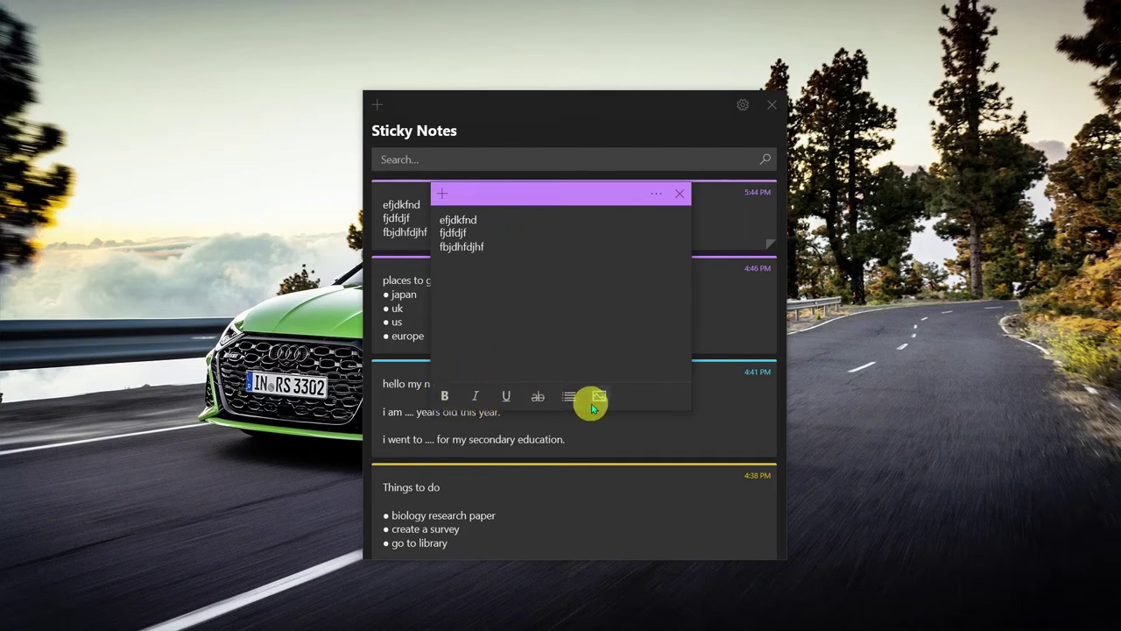
Make efjdkfnd bold and struck through, fjdfdjf italic, and fbjdhfdjhf underlined
drag(501, 220, 407, 236)
click(444, 396)
click(478, 397)
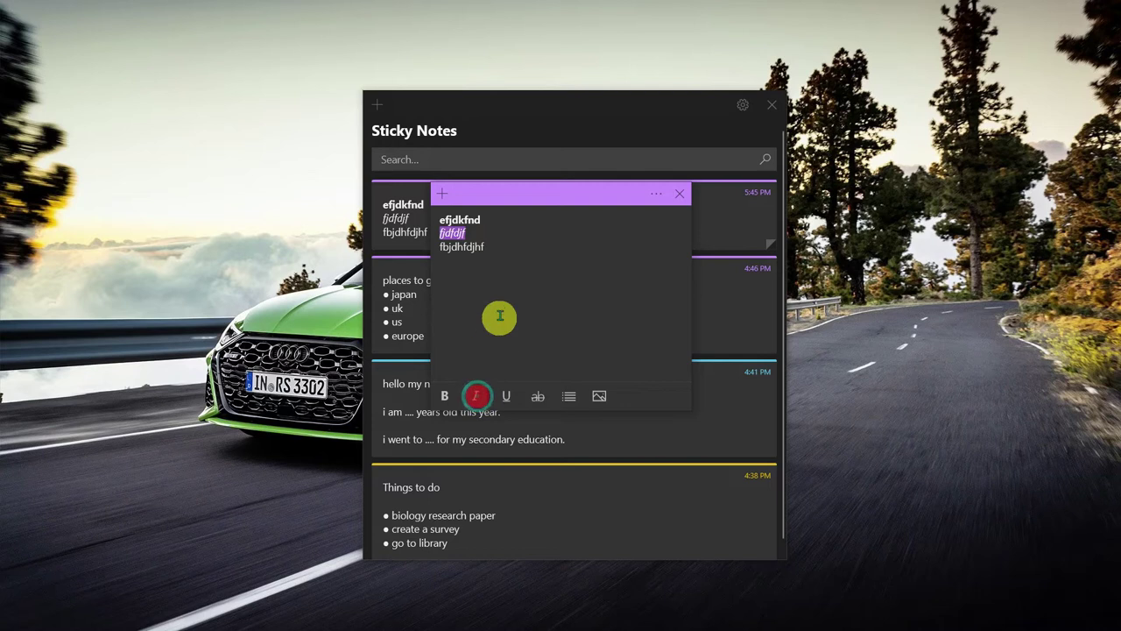
drag(503, 249, 413, 249)
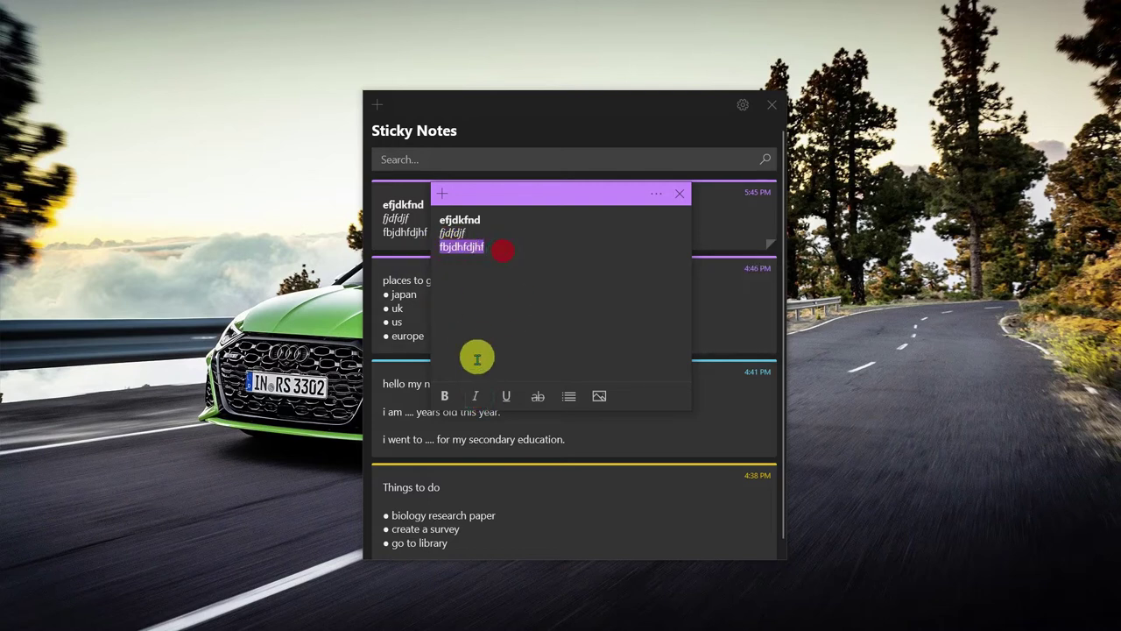
click(506, 396)
double_click(484, 220)
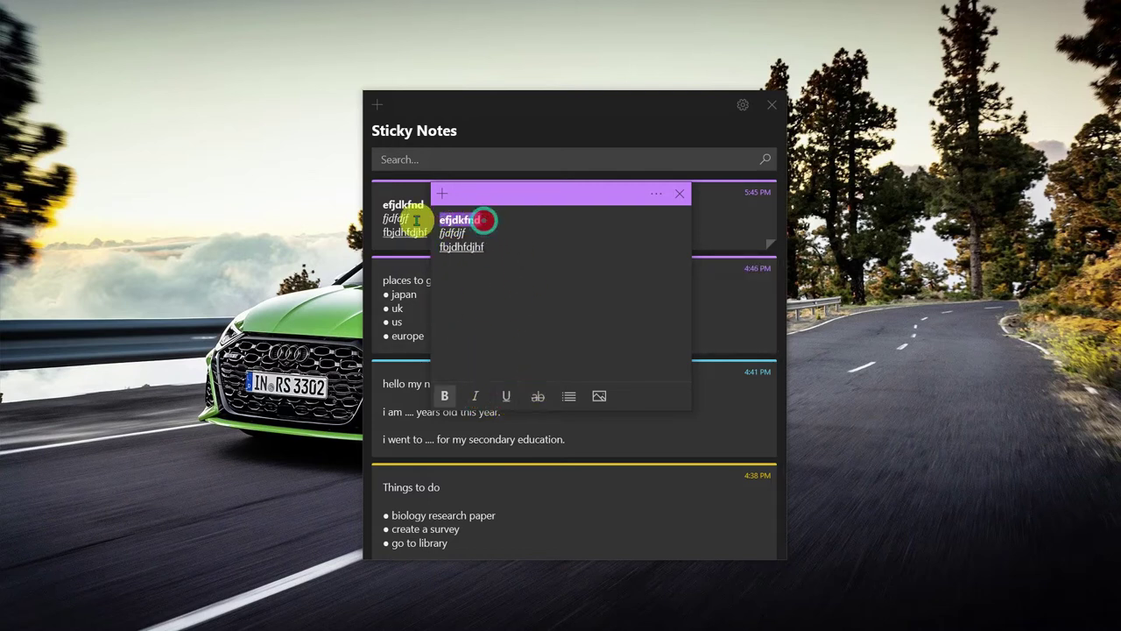
click(542, 397)
Add an underlined bullet item 'fdjkff' below the third line
click(498, 249)
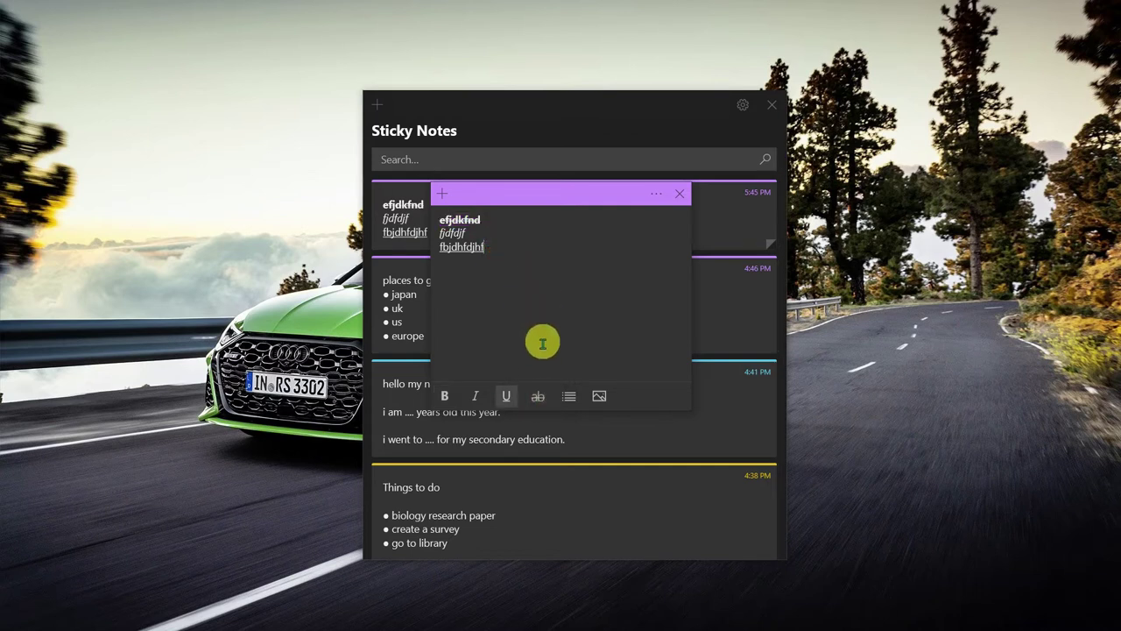
click(511, 280)
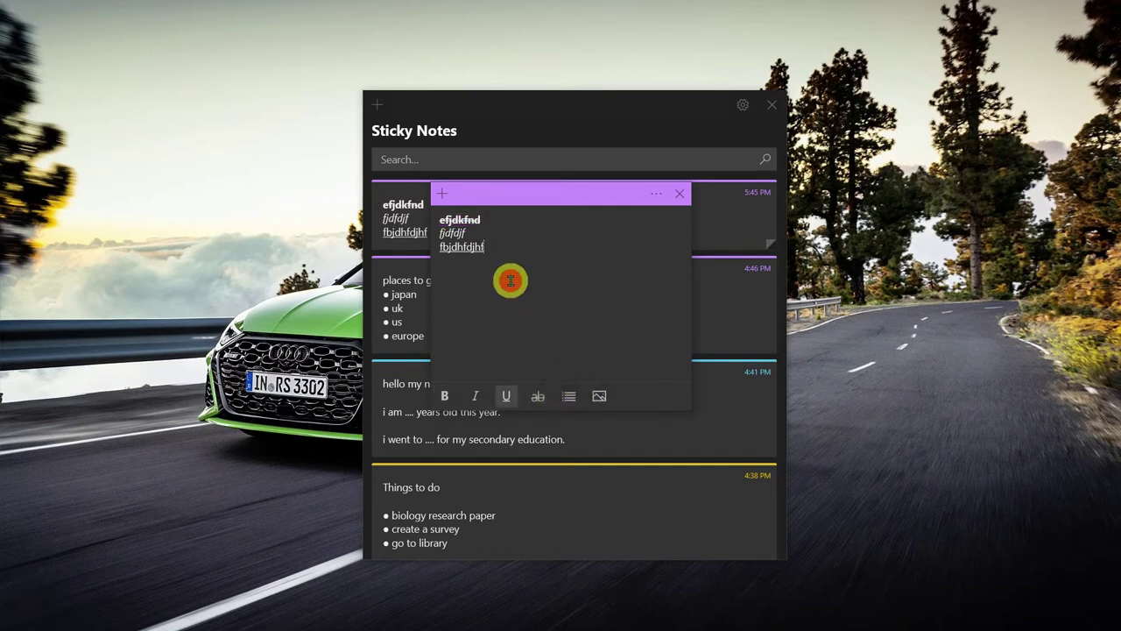
key(Return)
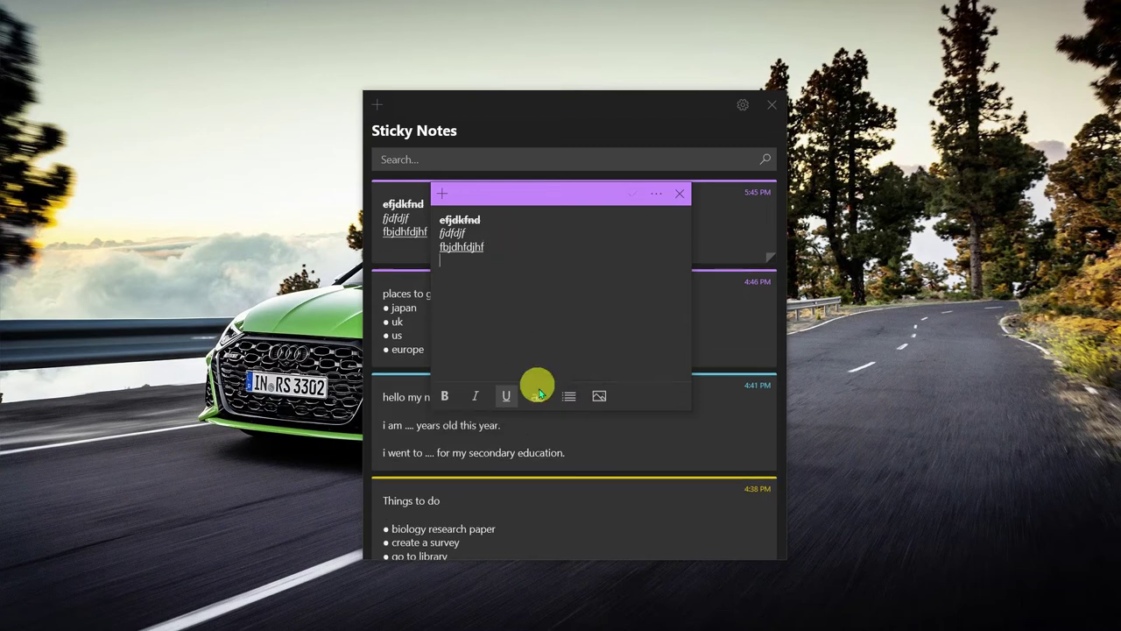
click(569, 396)
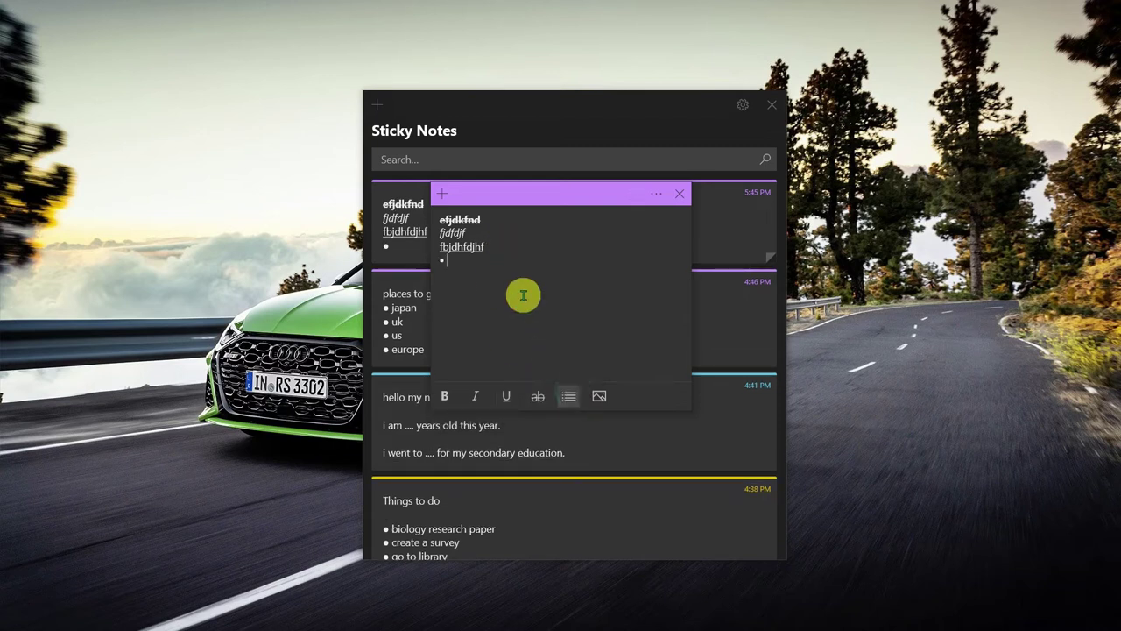
key(ctrl+u)
text(fdjkff)
key(Return)
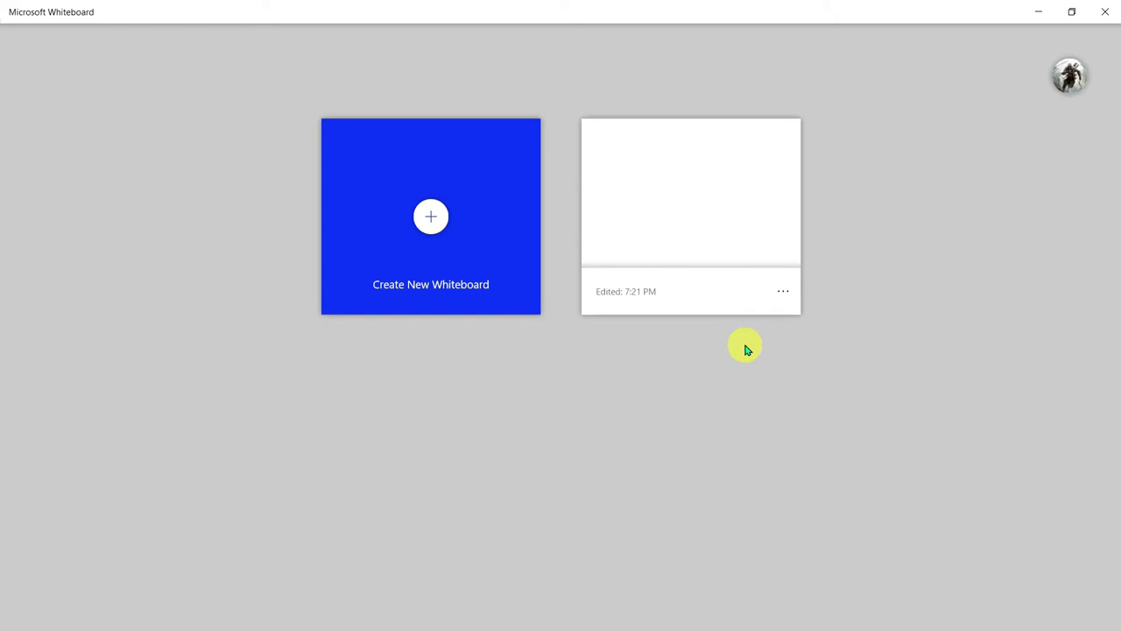
Create a new blank whiteboard from the Whiteboard start page
click(461, 235)
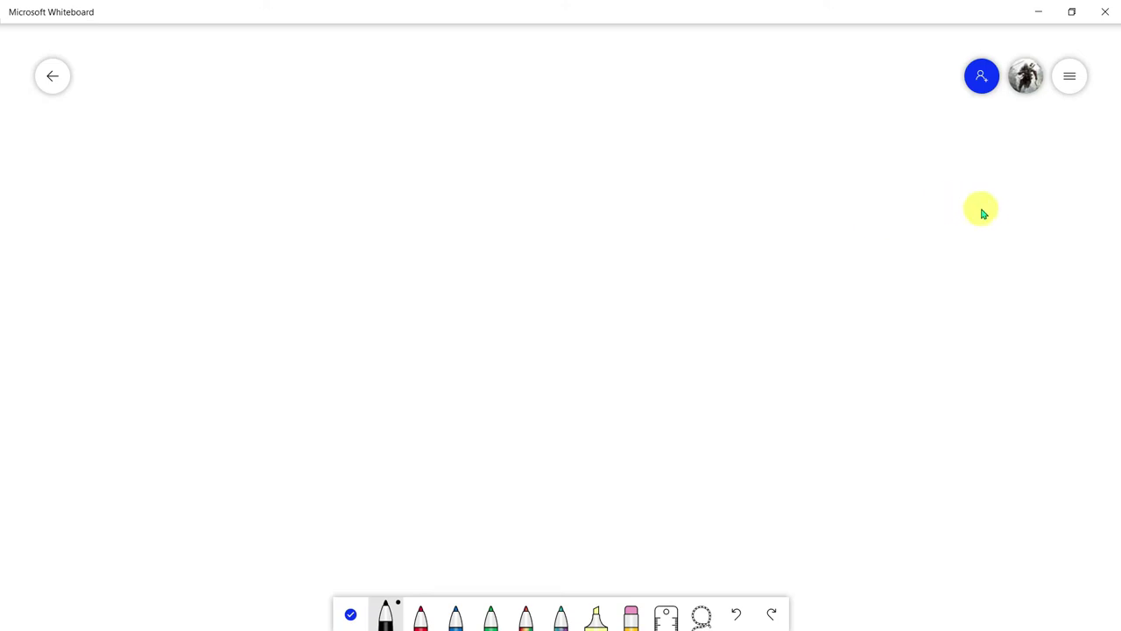
Draw a circle, wide rectangle, small rectangle and triangle stacked down the board's middle
click(1069, 81)
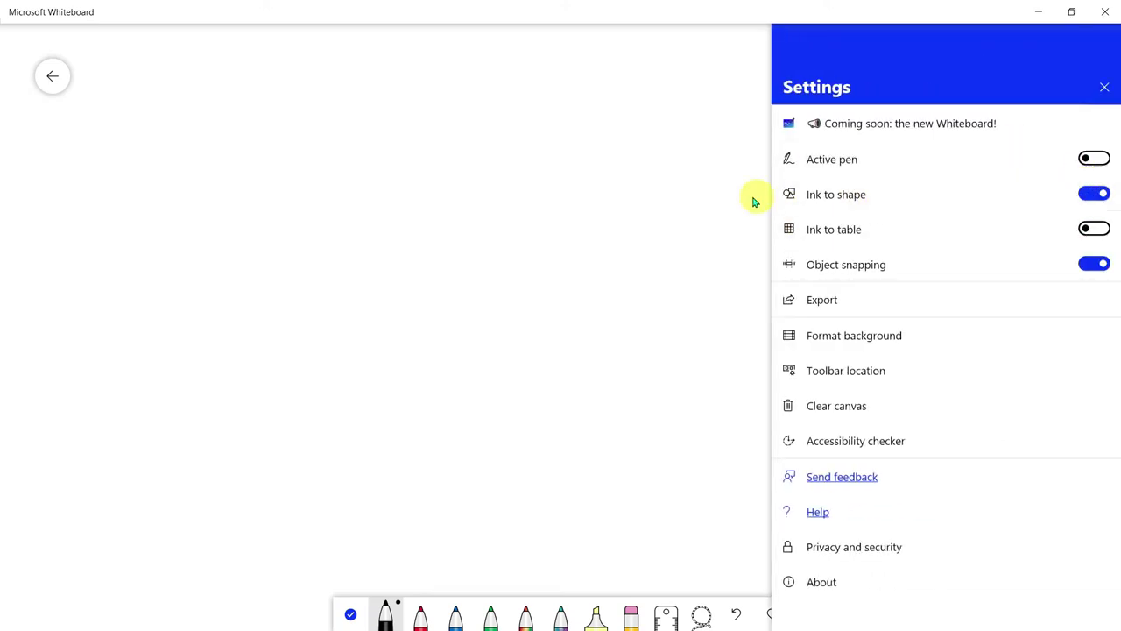
click(551, 198)
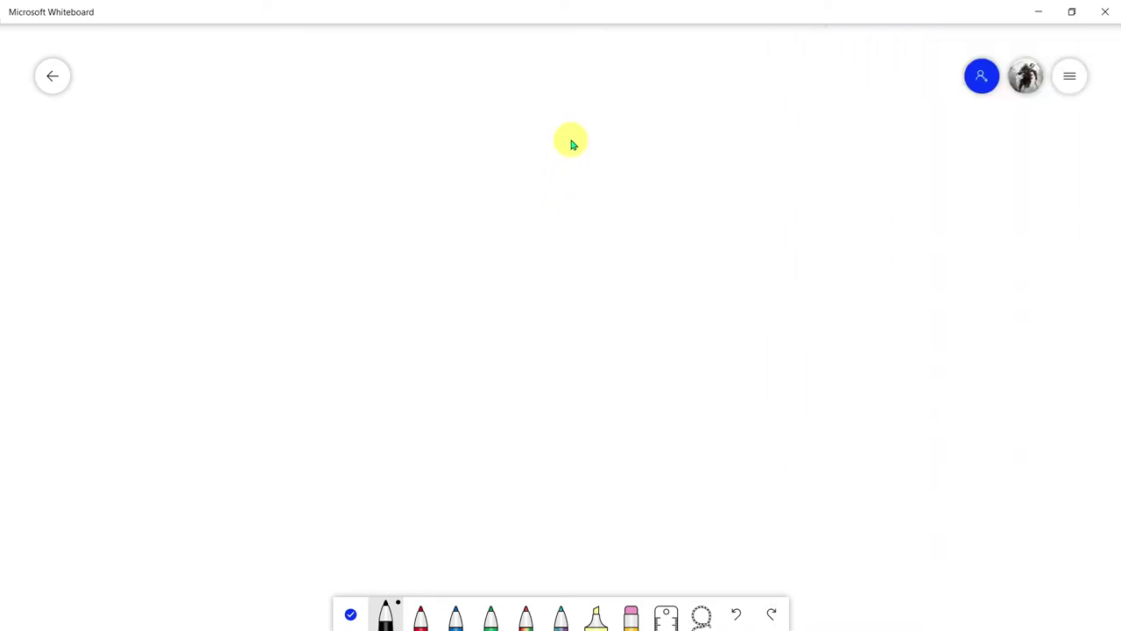
mouse_move(573, 134)
mouse_down()
mouse_move(619, 173)
mouse_move(565, 135)
mouse_move(577, 138)
mouse_up()
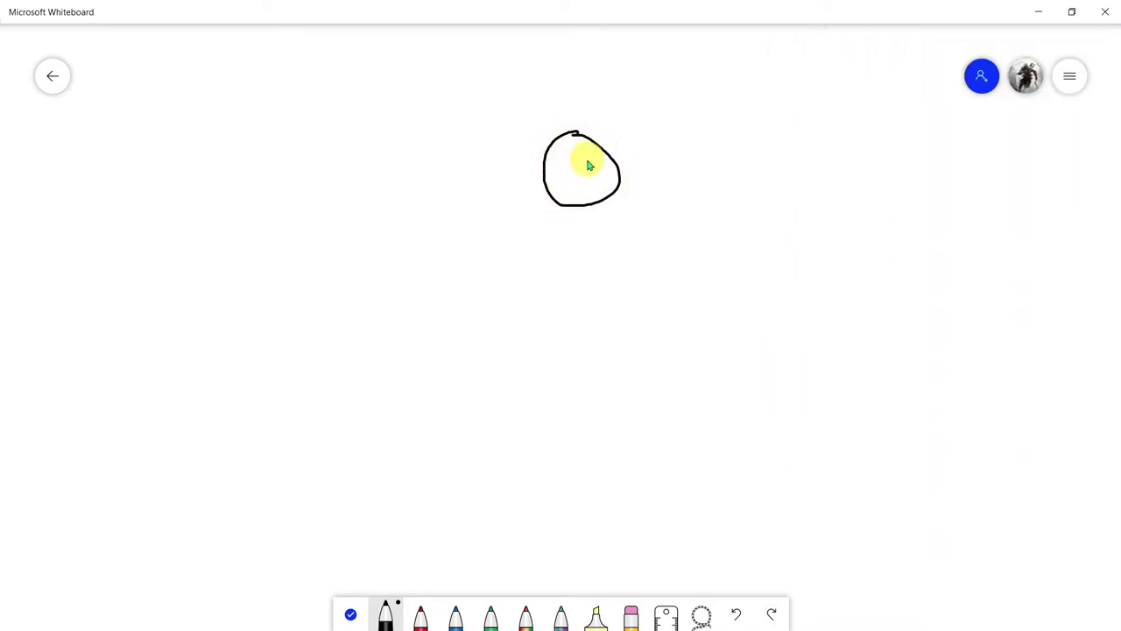
mouse_move(533, 252)
mouse_down()
mouse_move(524, 286)
mouse_move(613, 288)
mouse_move(658, 246)
mouse_move(525, 250)
mouse_move(564, 345)
mouse_move(607, 341)
mouse_move(563, 317)
mouse_up()
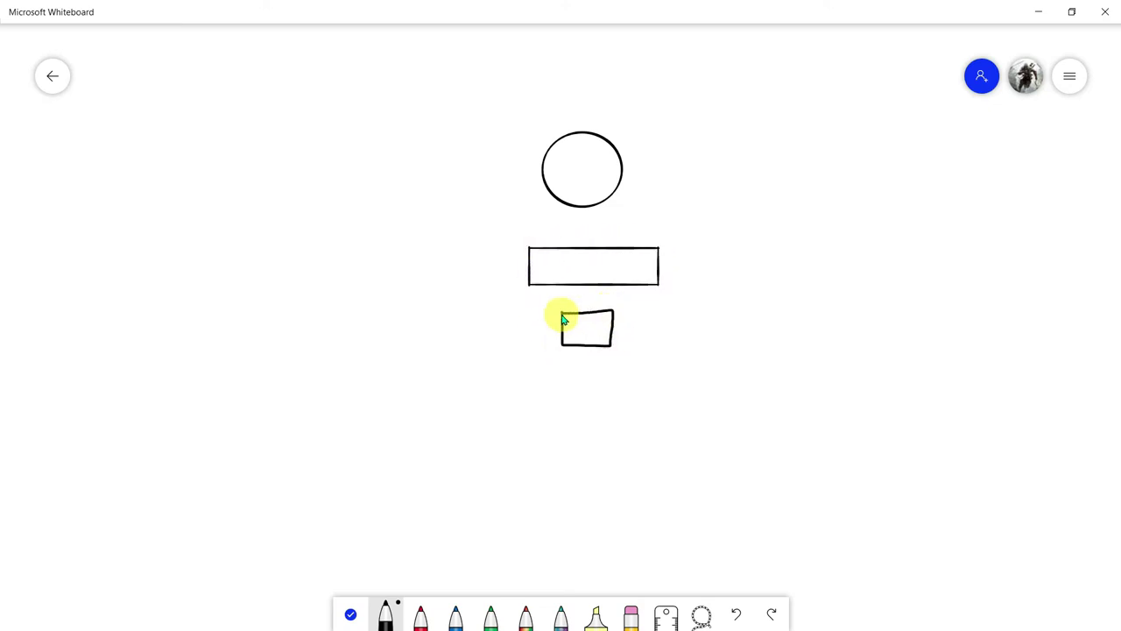
mouse_move(590, 369)
mouse_down()
mouse_move(566, 405)
mouse_move(610, 411)
mouse_move(589, 369)
mouse_up()
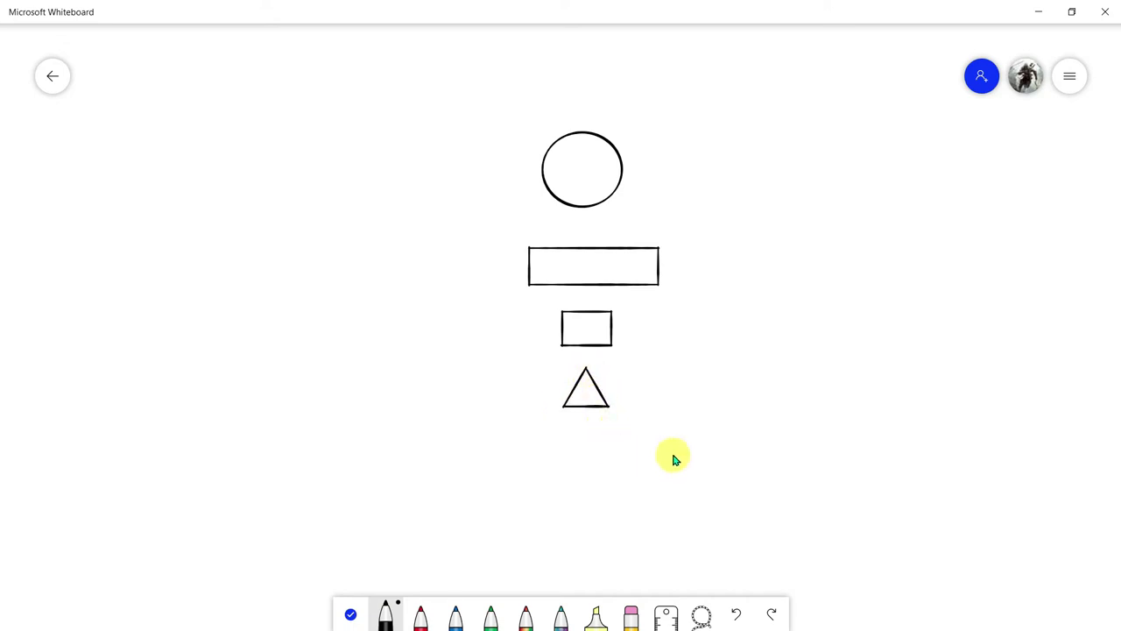
Rule two straight lines along the Ruler, tilting it to a new angle between them
click(665, 615)
drag(519, 283, 370, 358)
mouse_move(348, 266)
mouse_down()
mouse_move(392, 366)
mouse_move(419, 392)
mouse_up()
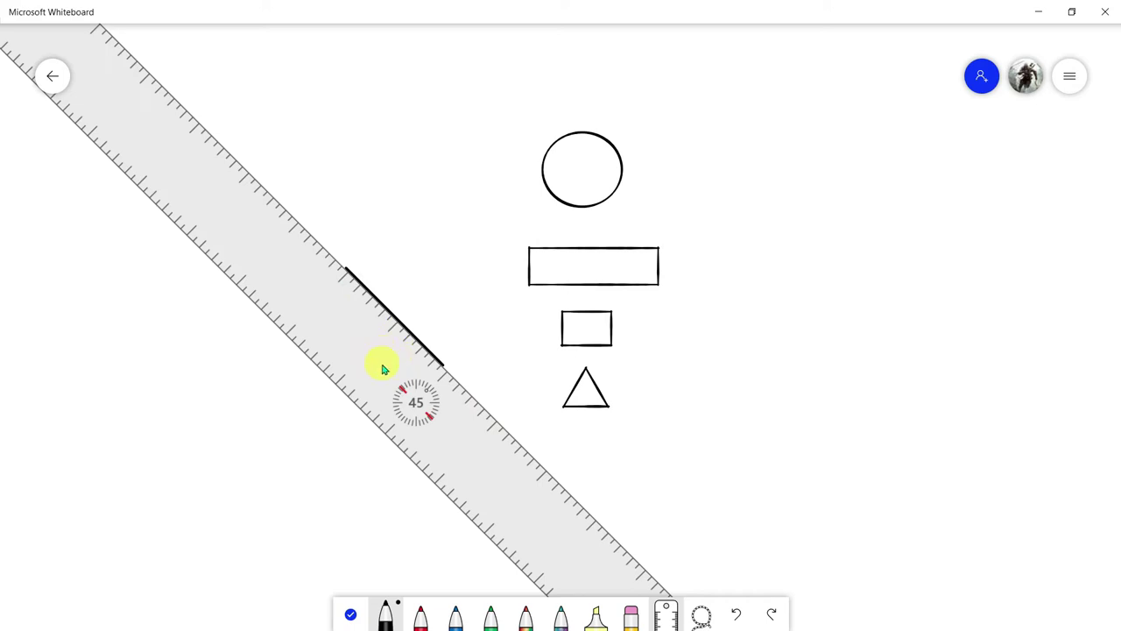
scroll(394, 387, up, 15)
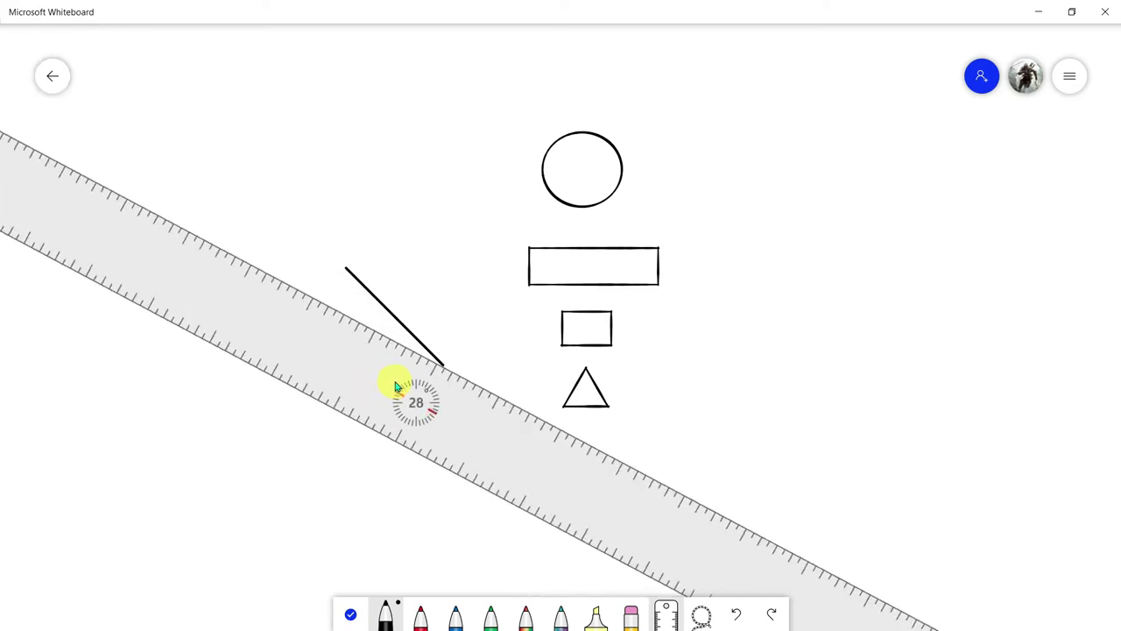
scroll(403, 388, up, 7)
scroll(418, 401, down, 13)
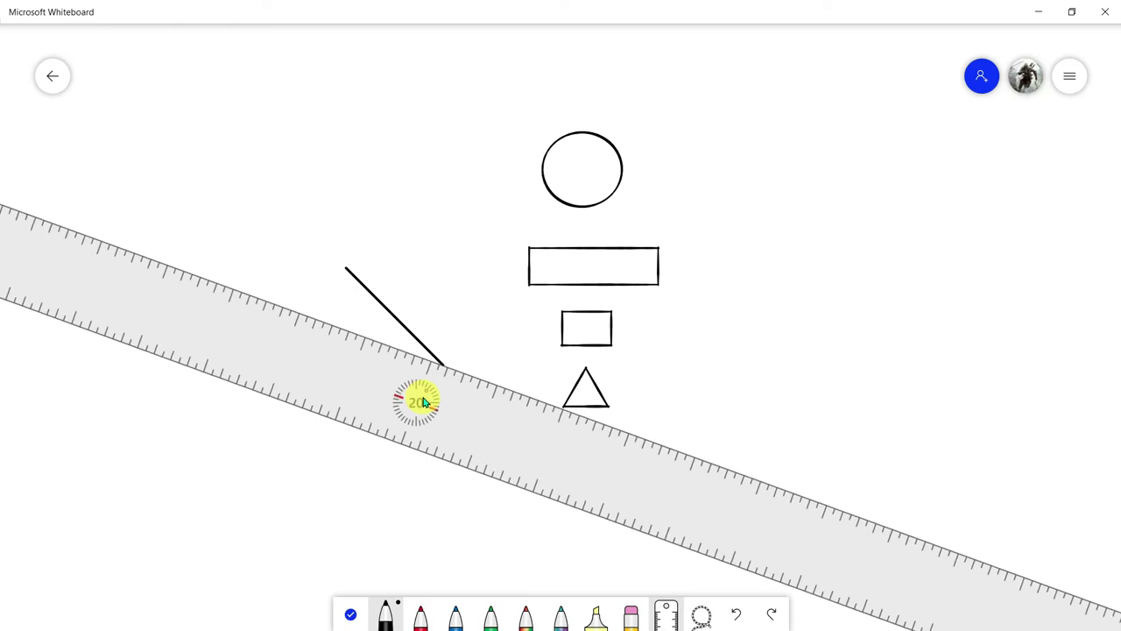
scroll(421, 405, down, 5)
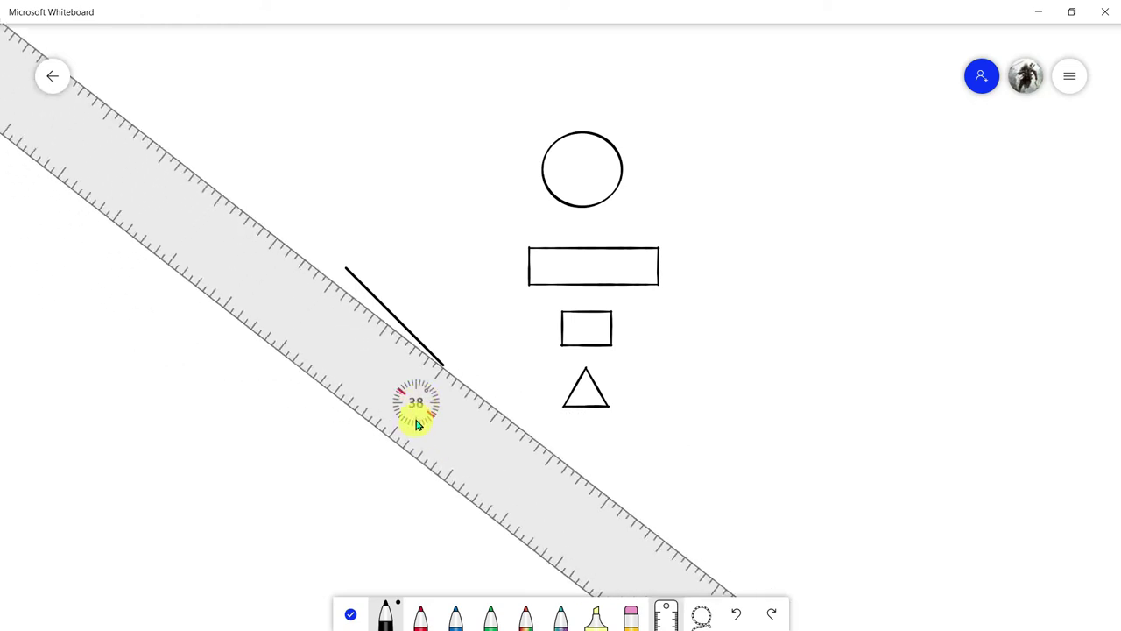
scroll(376, 331, up, 12)
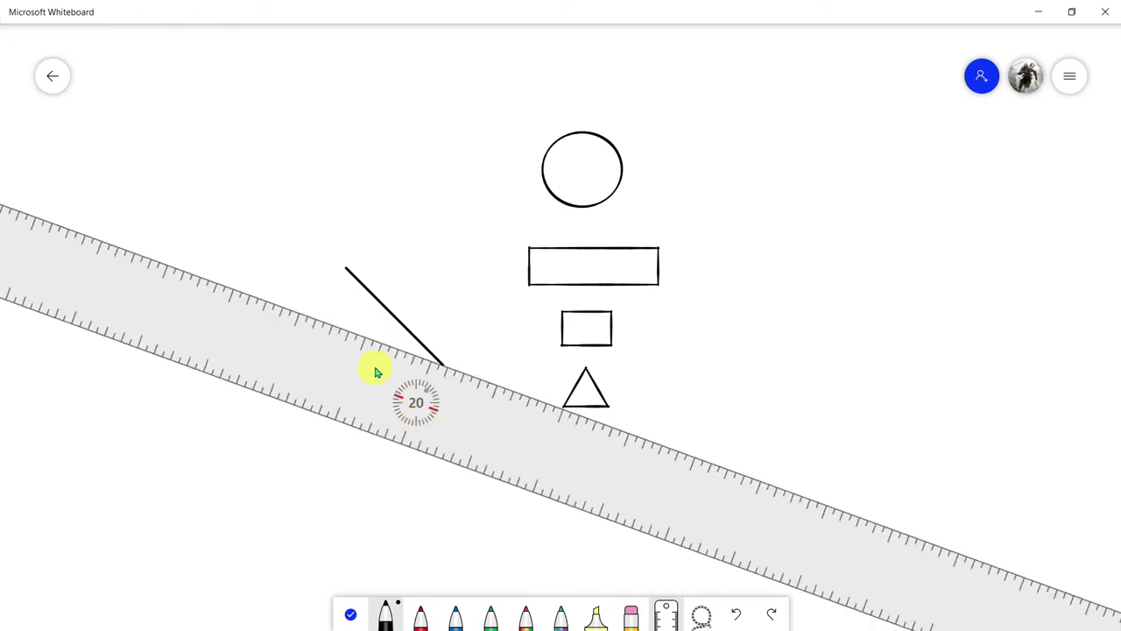
drag(332, 331, 543, 459)
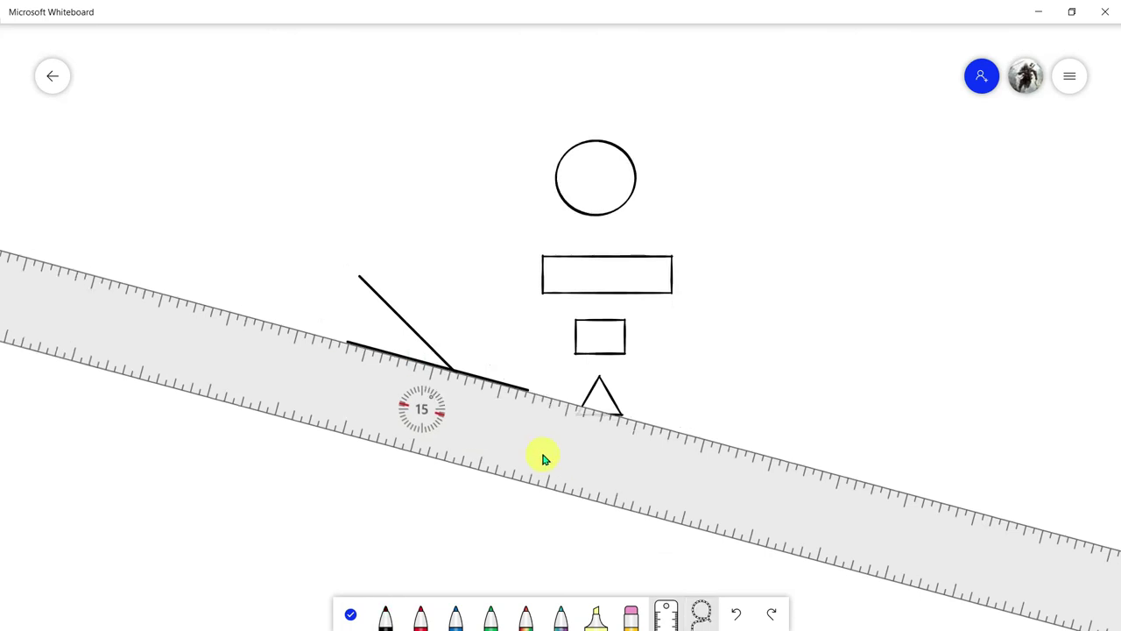
Put the ruler away and clear the whole canvas via More > Clear canvas
click(352, 611)
click(704, 315)
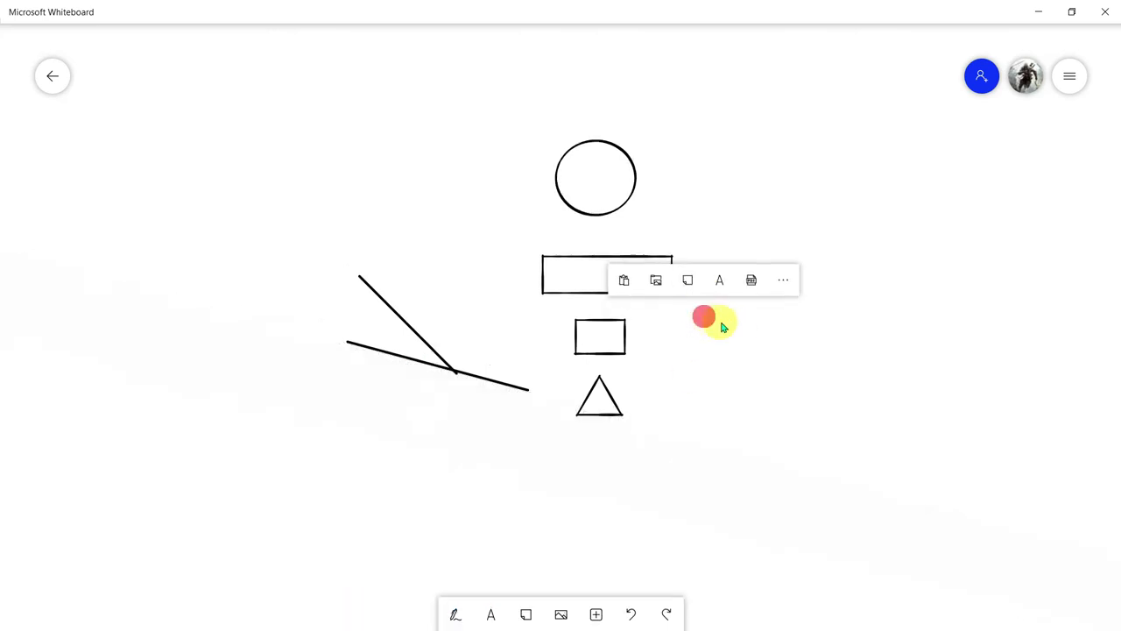
click(791, 283)
click(728, 487)
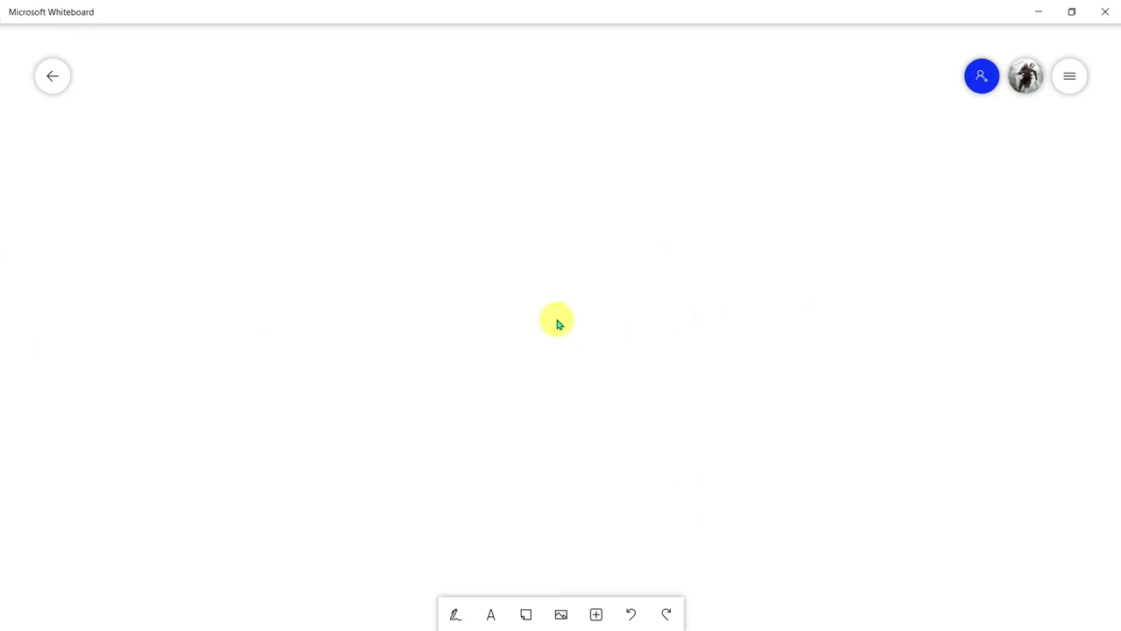
Insert a note grid on the left with notes reading dffd and fdfdf
click(597, 614)
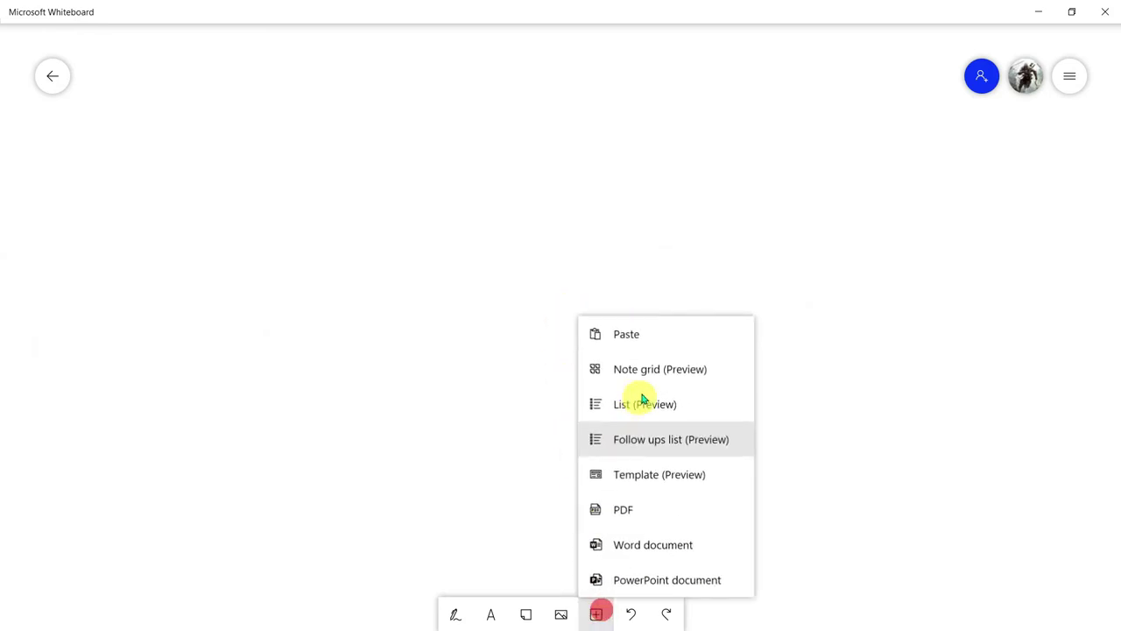
click(650, 370)
mouse_move(650, 371)
mouse_down()
mouse_move(490, 380)
mouse_move(496, 370)
mouse_move(359, 425)
mouse_up()
click(359, 425)
text(dffd)
click(462, 427)
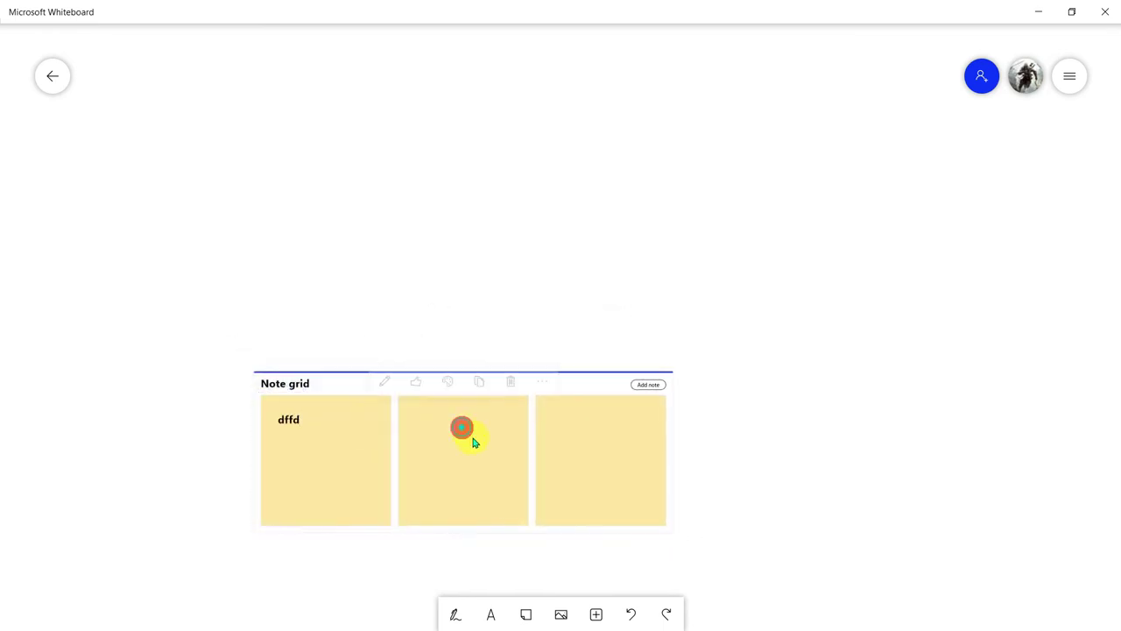
text(fdfdf)
click(618, 443)
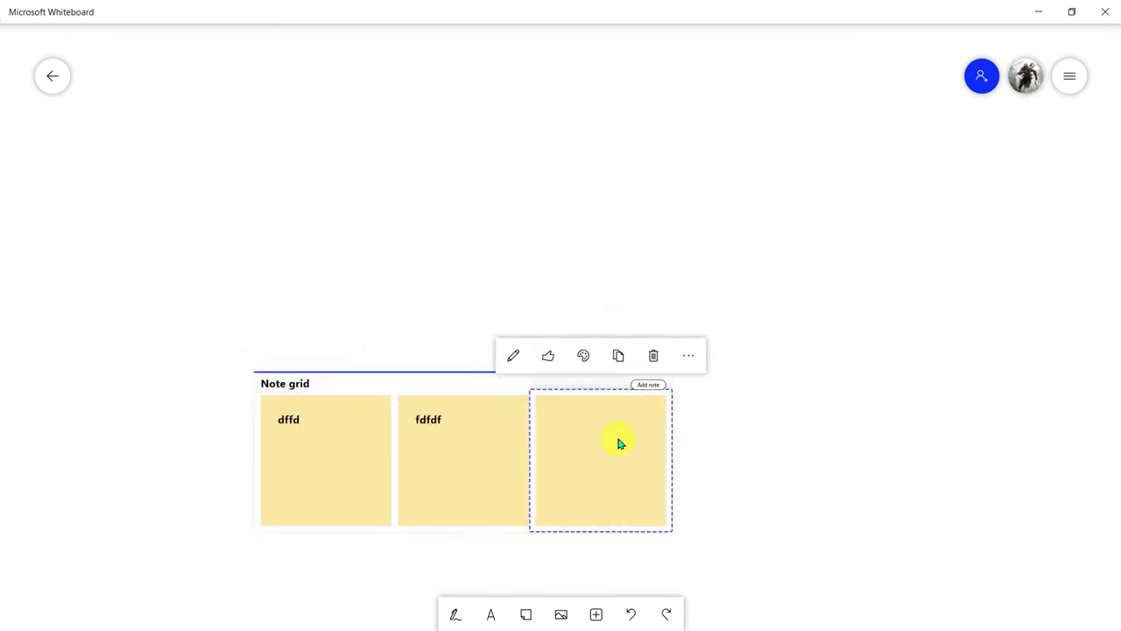
Insert a List card and place it at the board's top-left
click(596, 614)
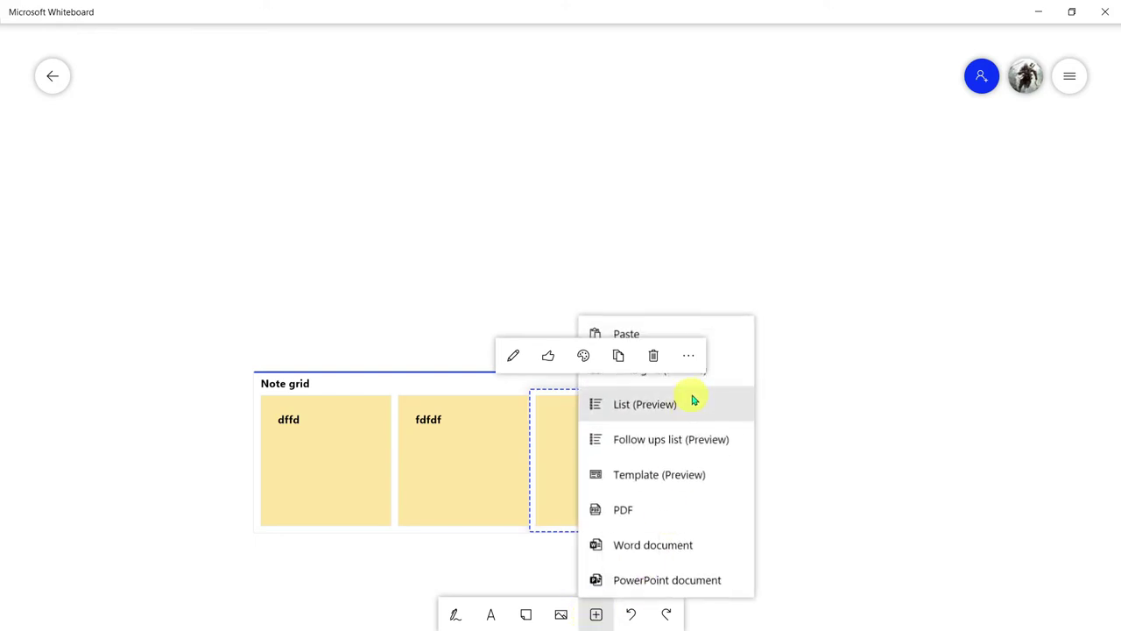
click(718, 405)
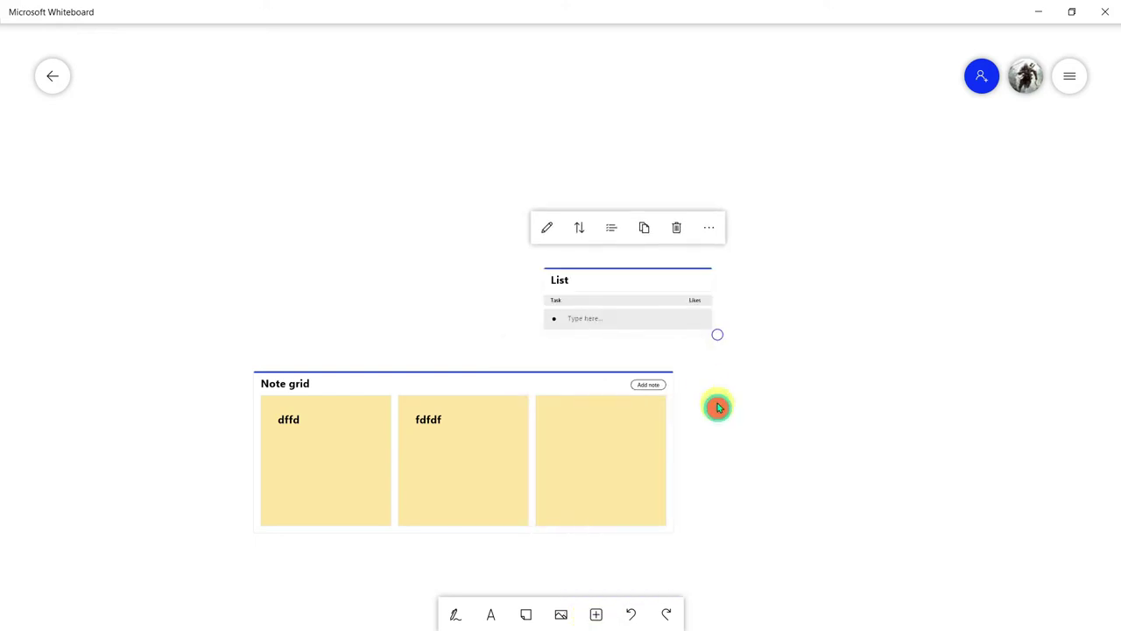
drag(628, 282, 481, 225)
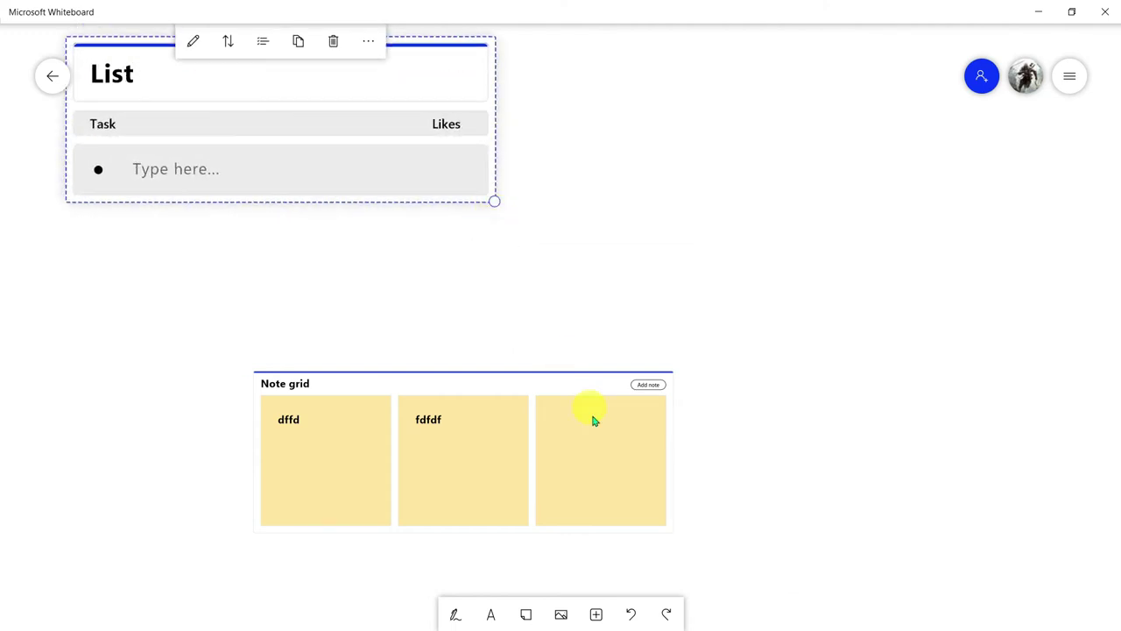
click(595, 614)
Add an enlarged Follow Ups list at the top right and assign it to a teammate
click(677, 438)
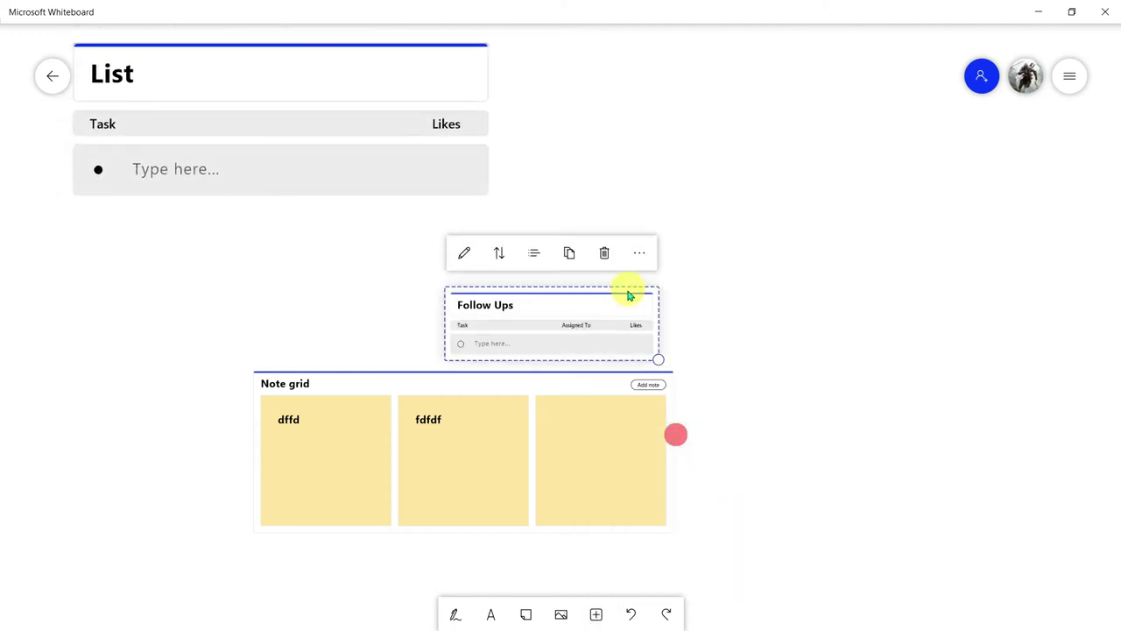
drag(648, 358, 797, 396)
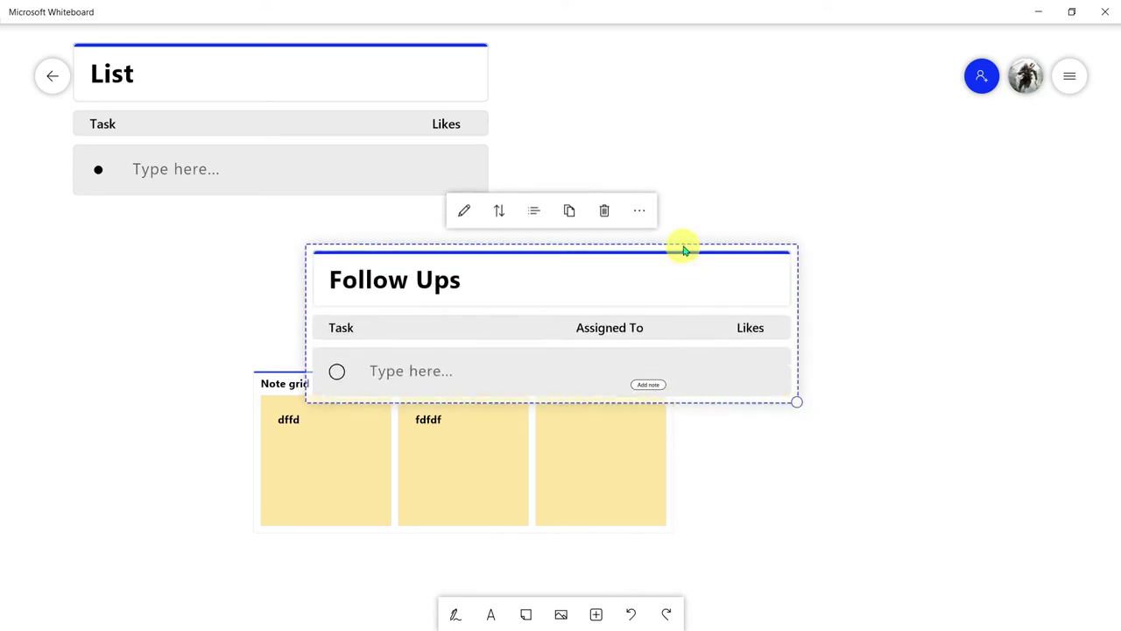
drag(683, 249, 911, 118)
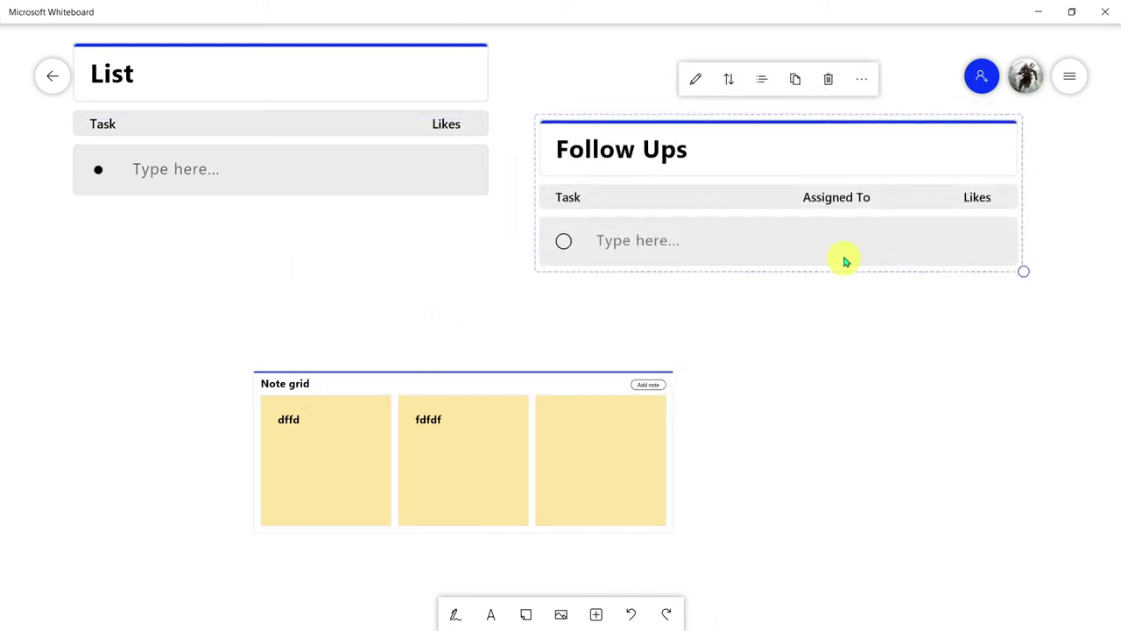
click(833, 240)
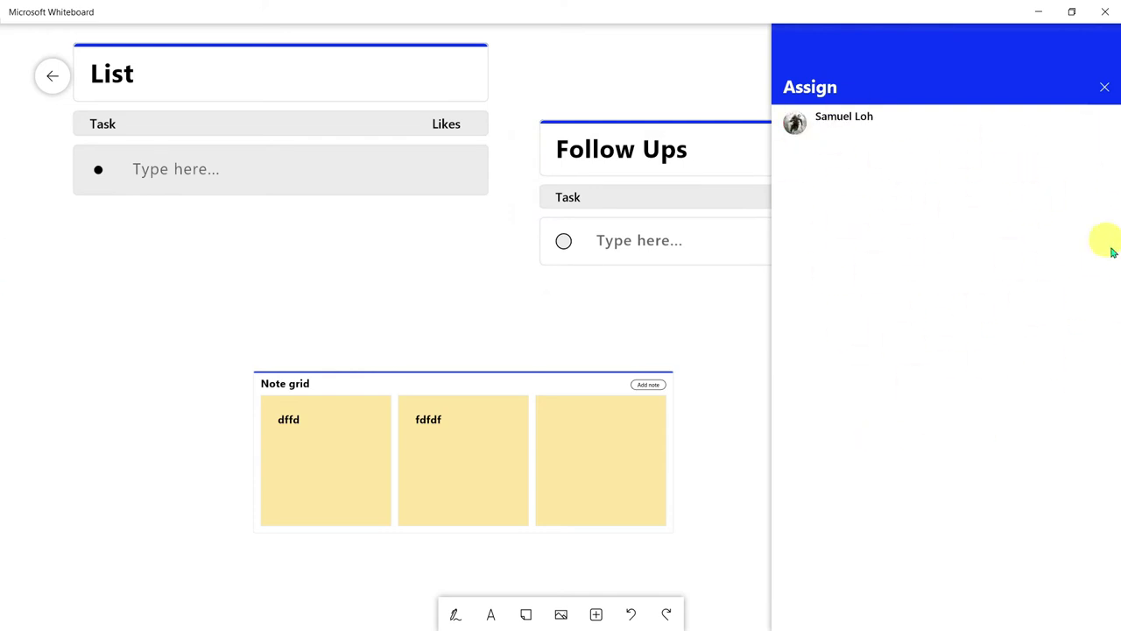
click(1110, 94)
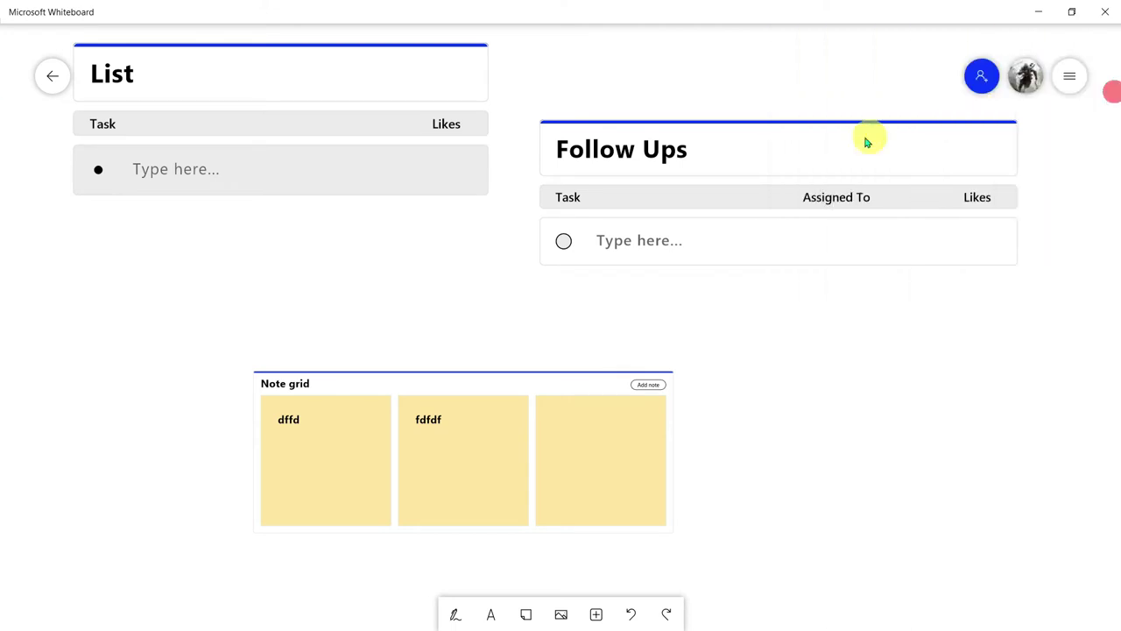
Undo the lists and note grid with Ctrl+Z until the board is empty
click(753, 281)
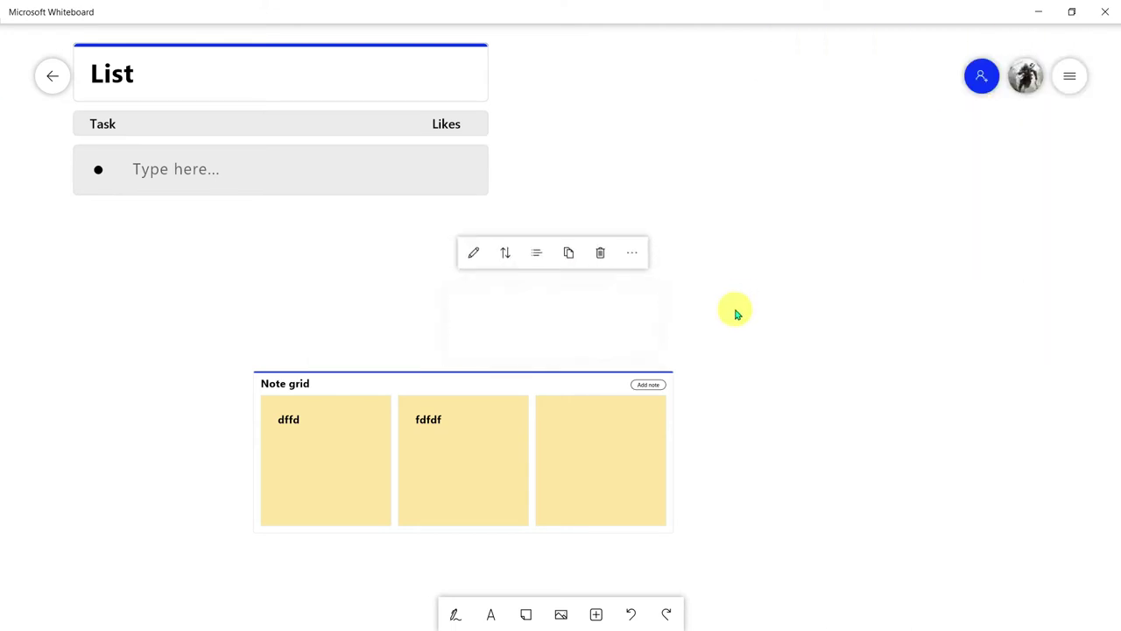
key(ctrl+z)
key(ctrl+z)
key(ctrl+z)
key(ctrl+z)
key(ctrl+z)
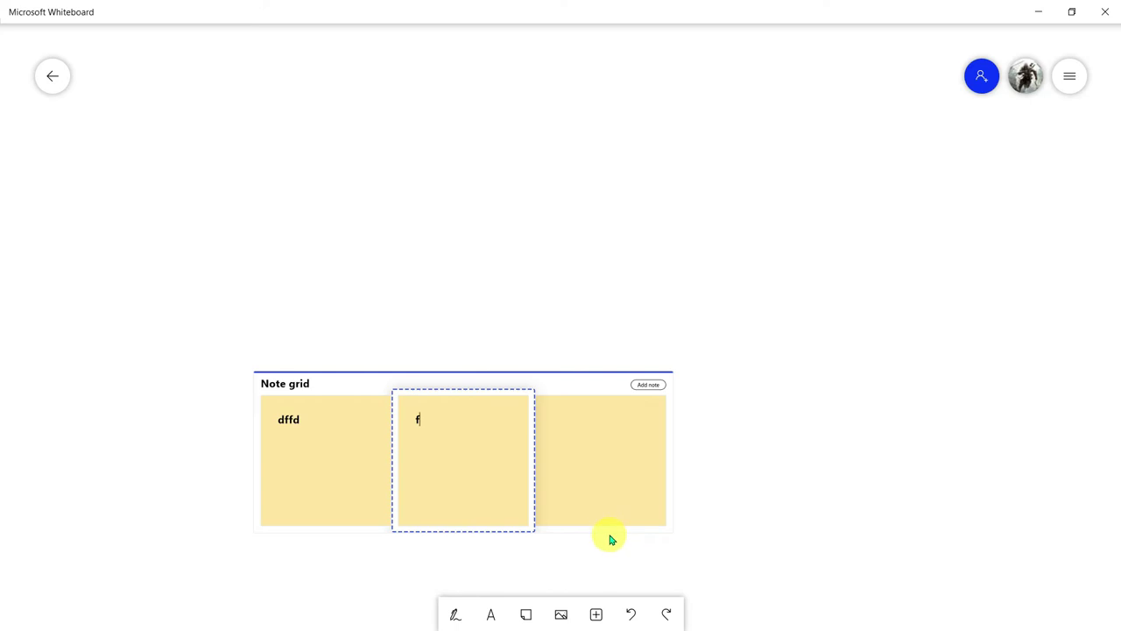
key(ctrl+z)
key(ctrl+z)
key(ctrl+z)
key(ctrl+z)
key(ctrl+z)
key(ctrl+z)
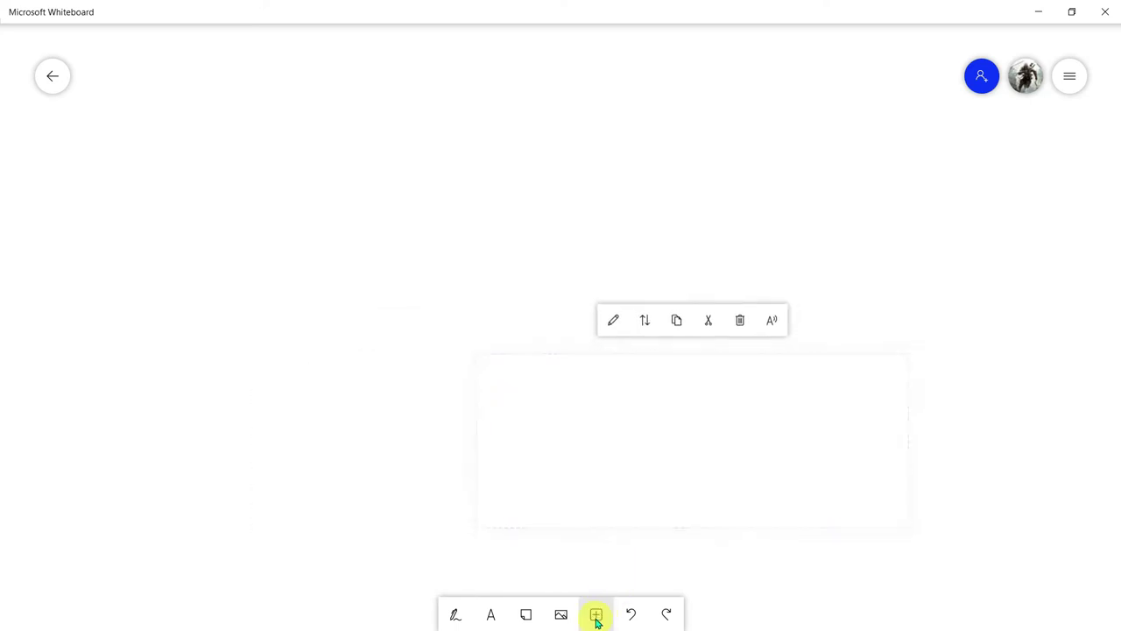
click(596, 615)
click(665, 472)
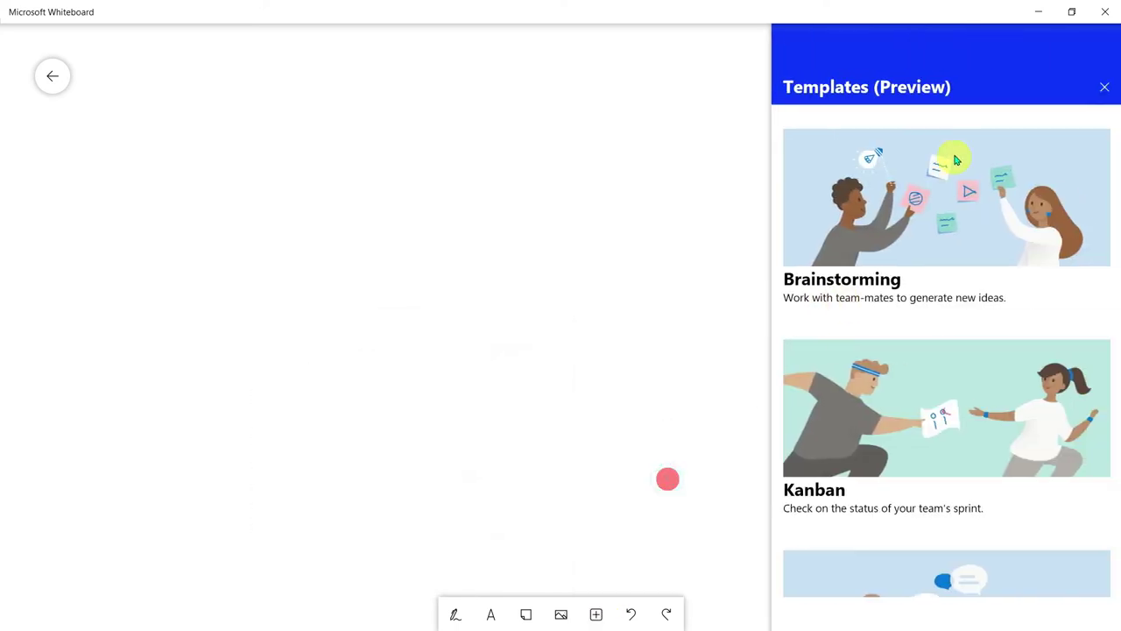
click(934, 200)
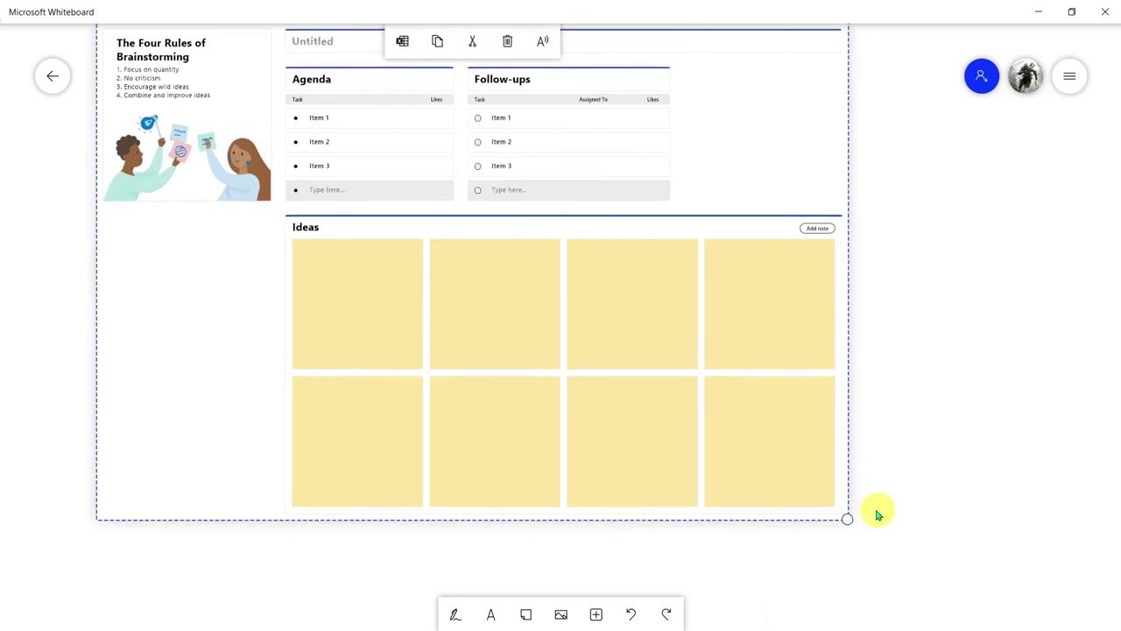
drag(847, 518, 940, 580)
click(760, 97)
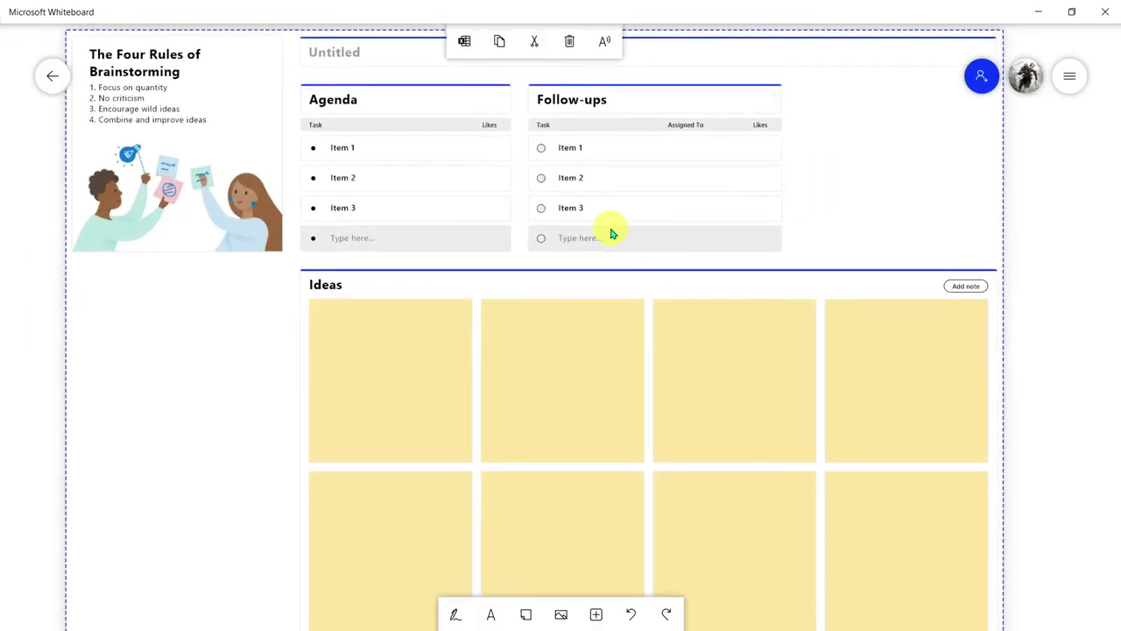
key(ctrl+z)
key(ctrl+z)
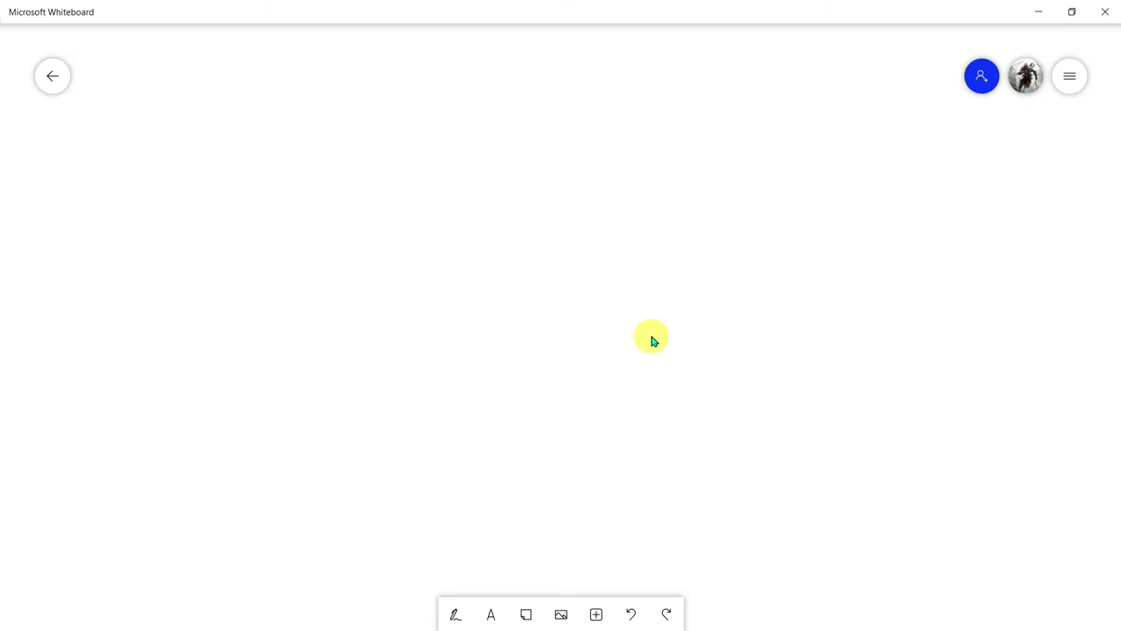
Switch on the Web sharing link in the board's invite options
click(984, 81)
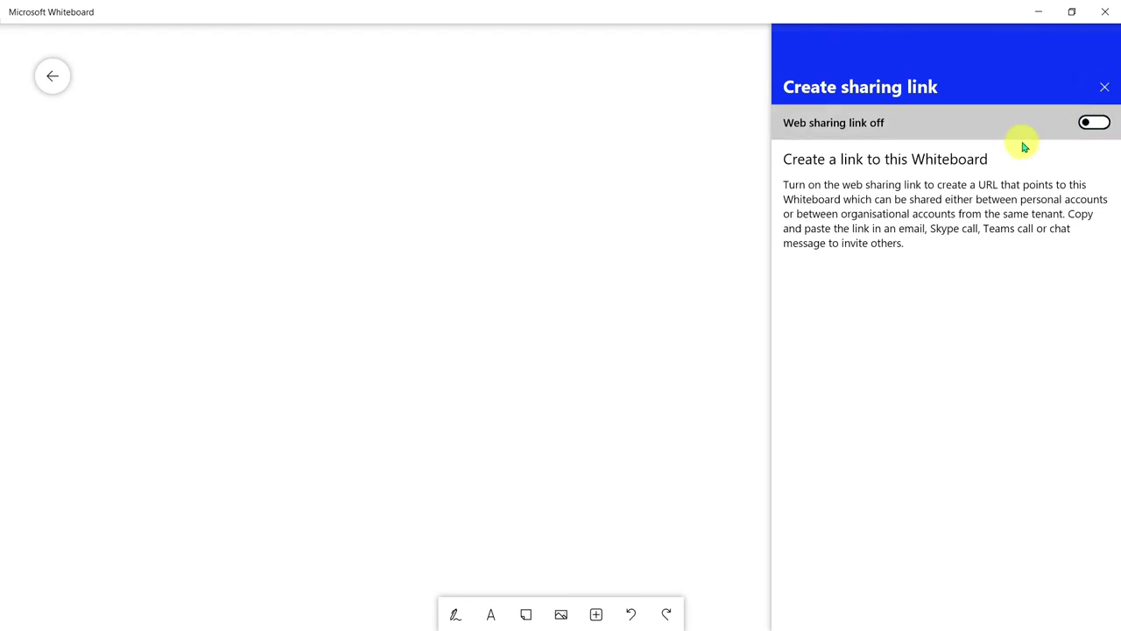
click(1090, 124)
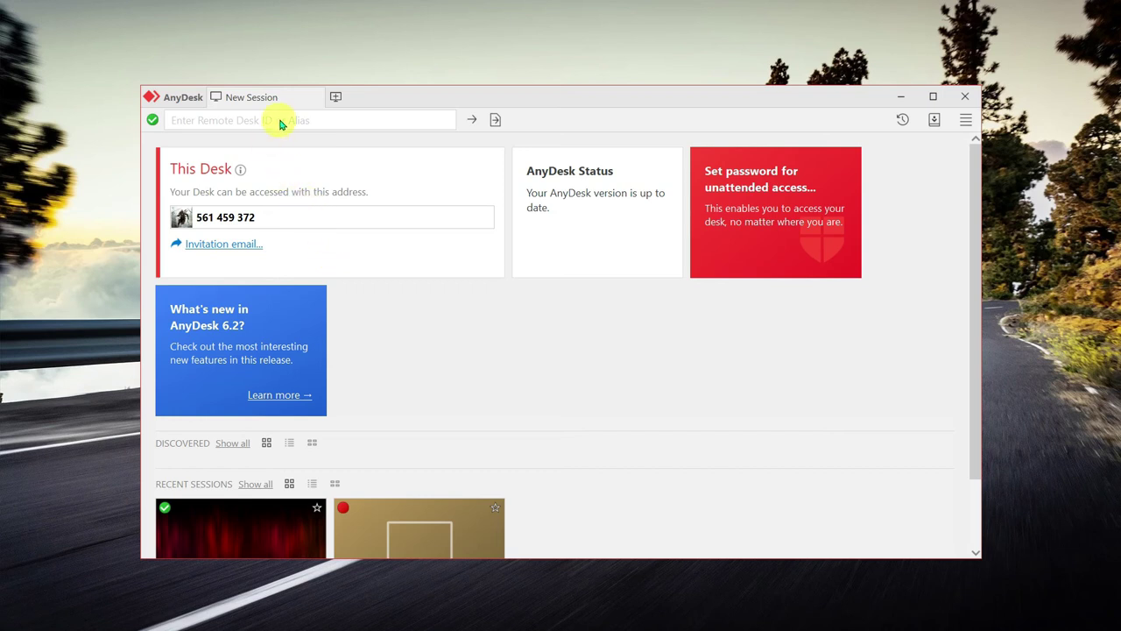
Paste the first recent session's desk ID into the Enter Remote Desk ID field
click(215, 119)
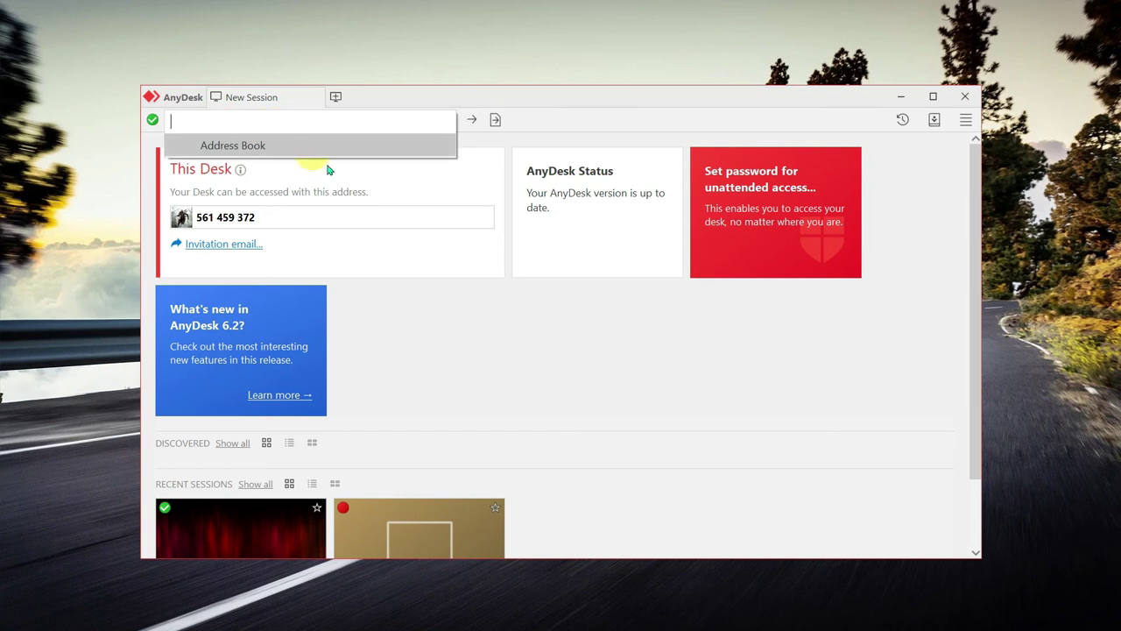
scroll(488, 400, down, 1)
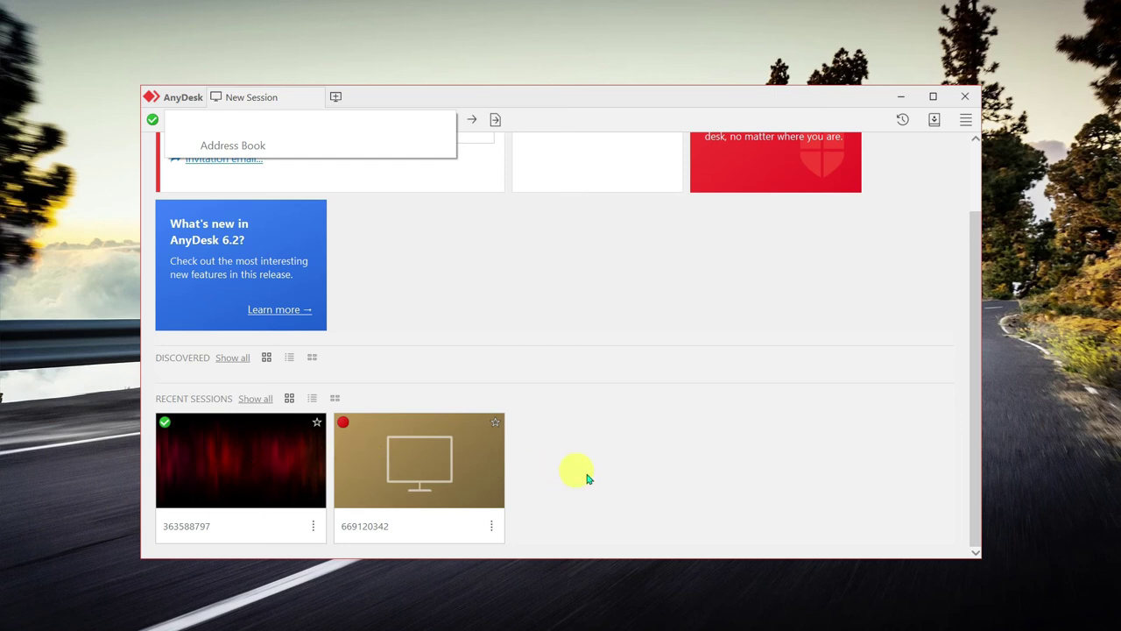
scroll(578, 469, up, 1)
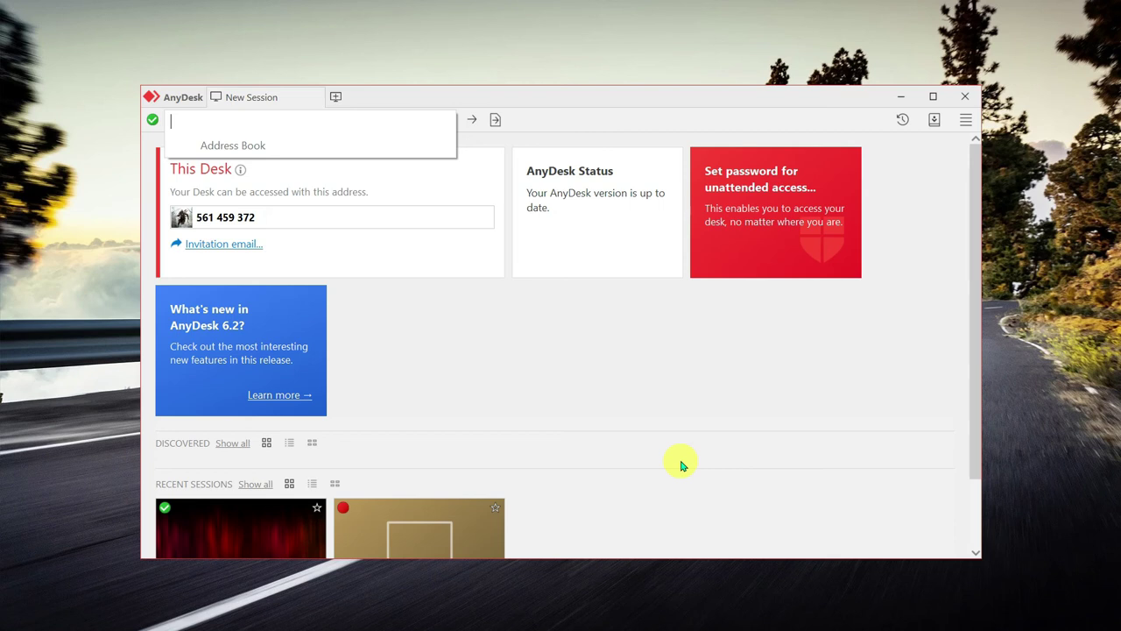
scroll(613, 451, down, 1)
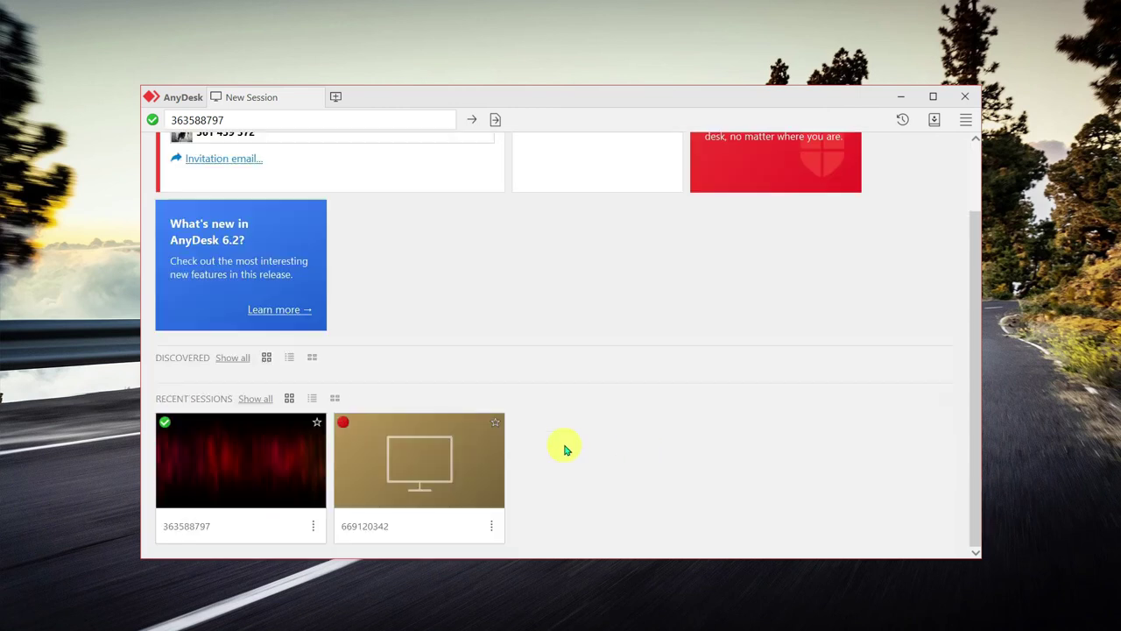
Connect to the first Recent Sessions desk through its three-dot menu, opening the file transfer view
click(313, 525)
click(355, 298)
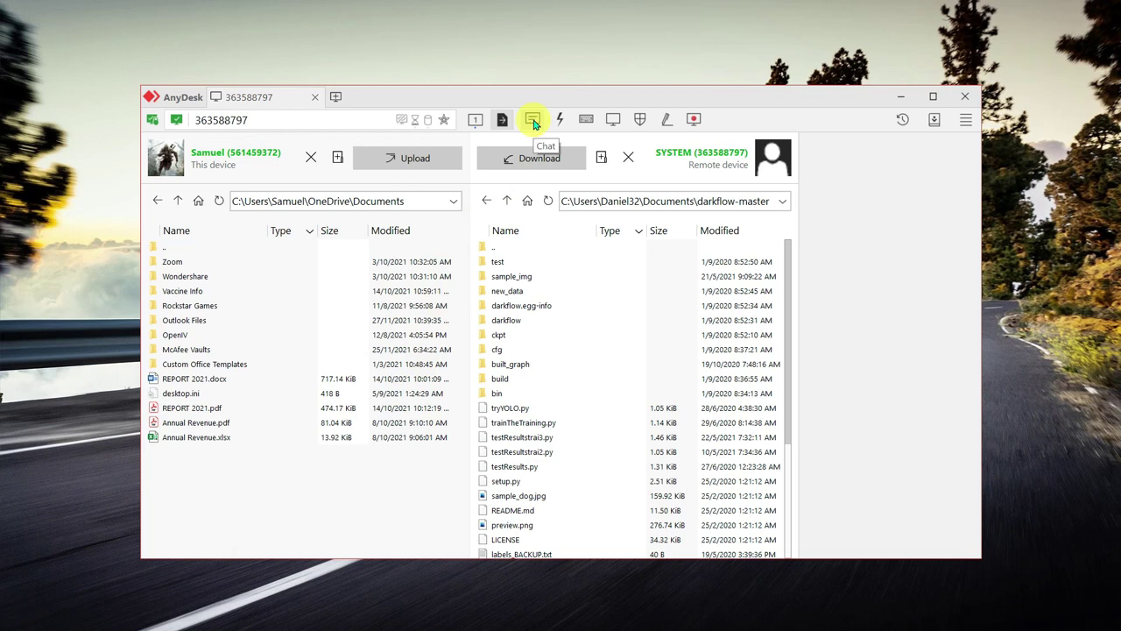
Send the message 'hello' in the AnyDesk session chat
click(533, 124)
click(604, 462)
text(he)
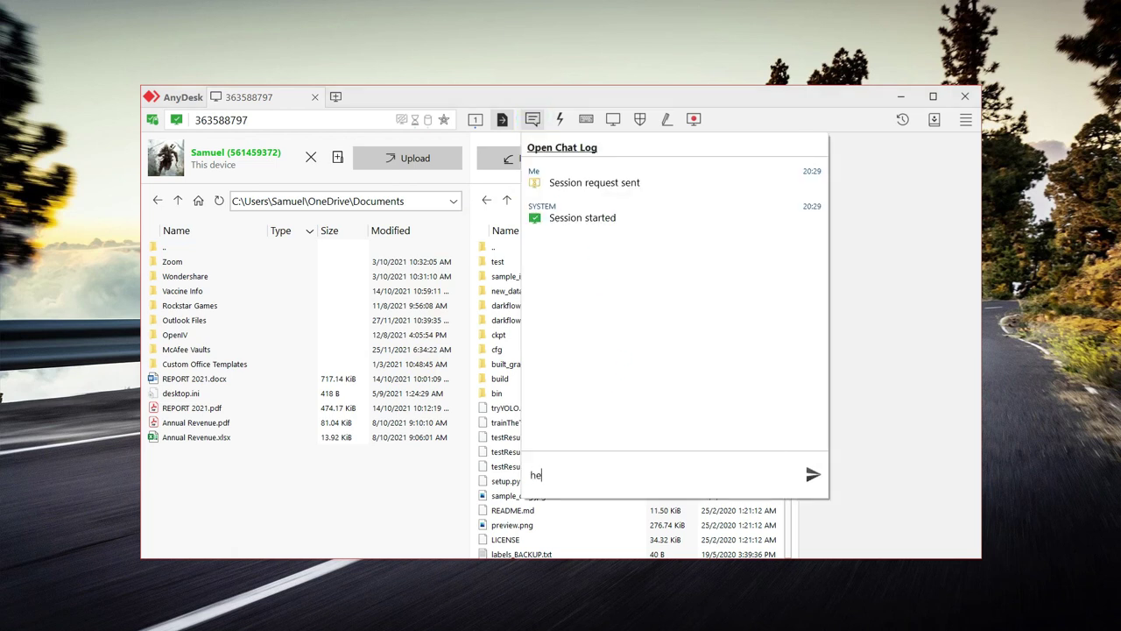
text(llo)
key(Return)
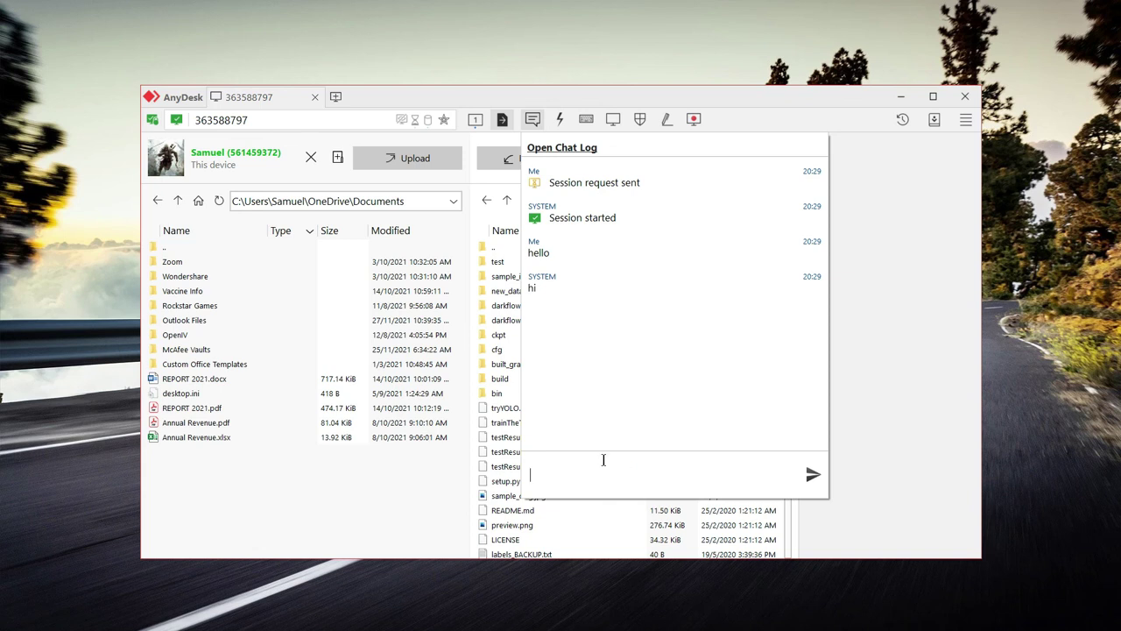
Dismiss the chat popup and switch the session to the monitor 1 remote desktop view
click(424, 480)
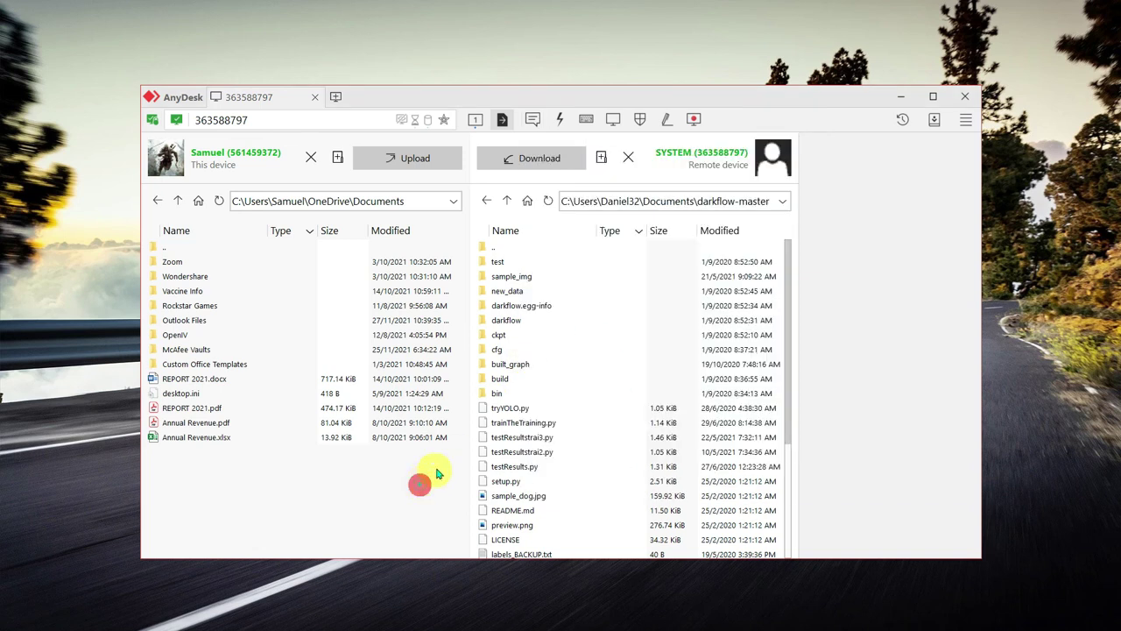
click(476, 119)
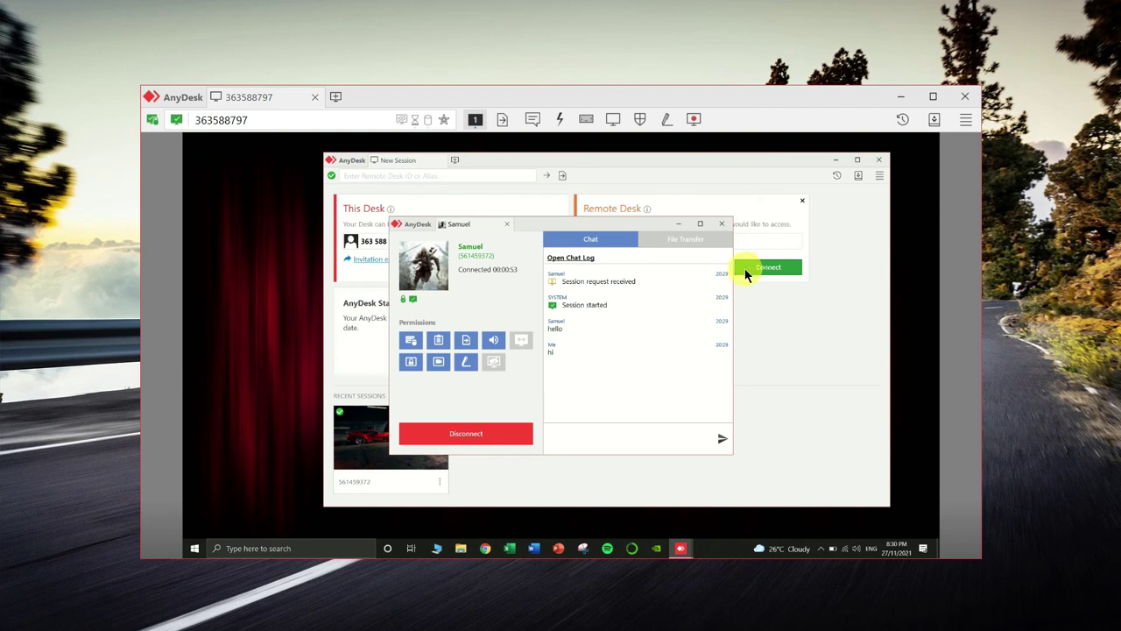
click(337, 96)
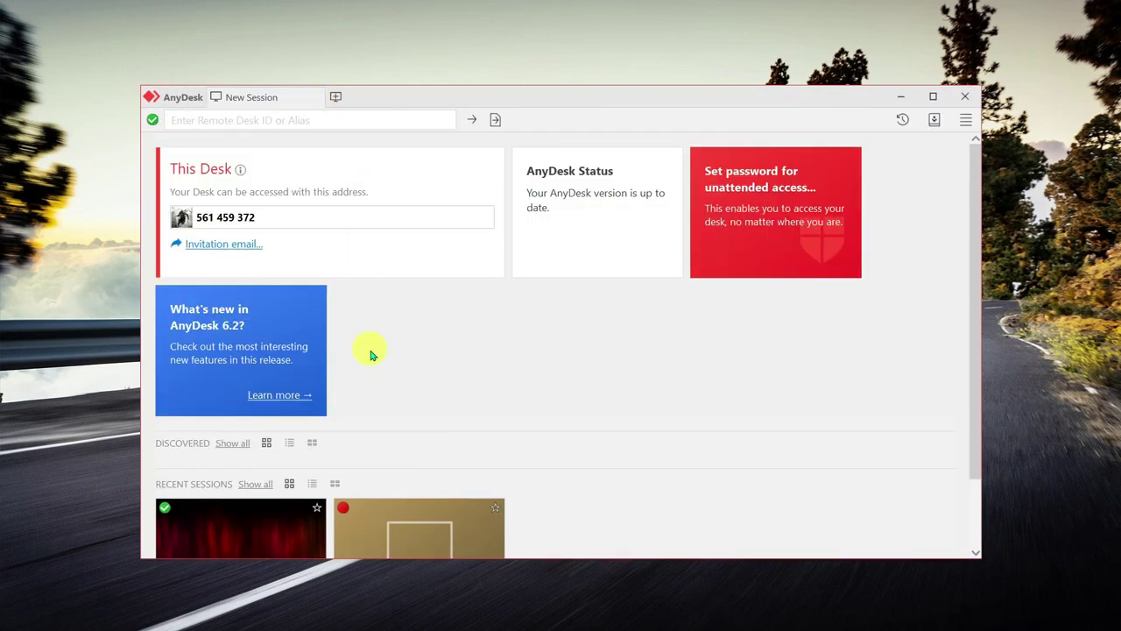
scroll(411, 376, down, 2)
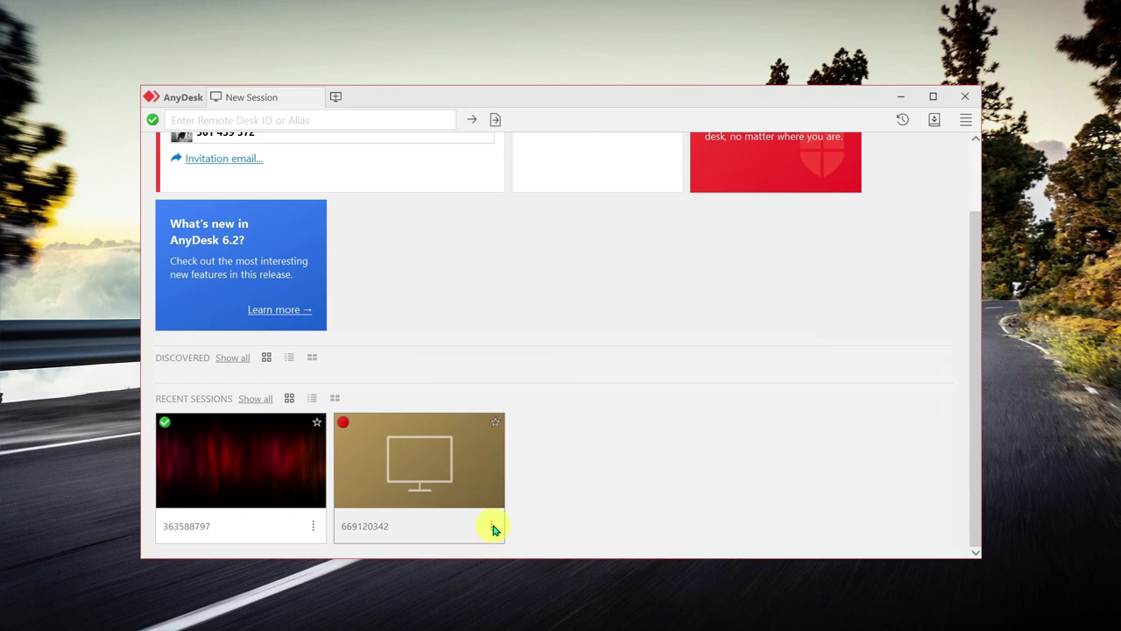